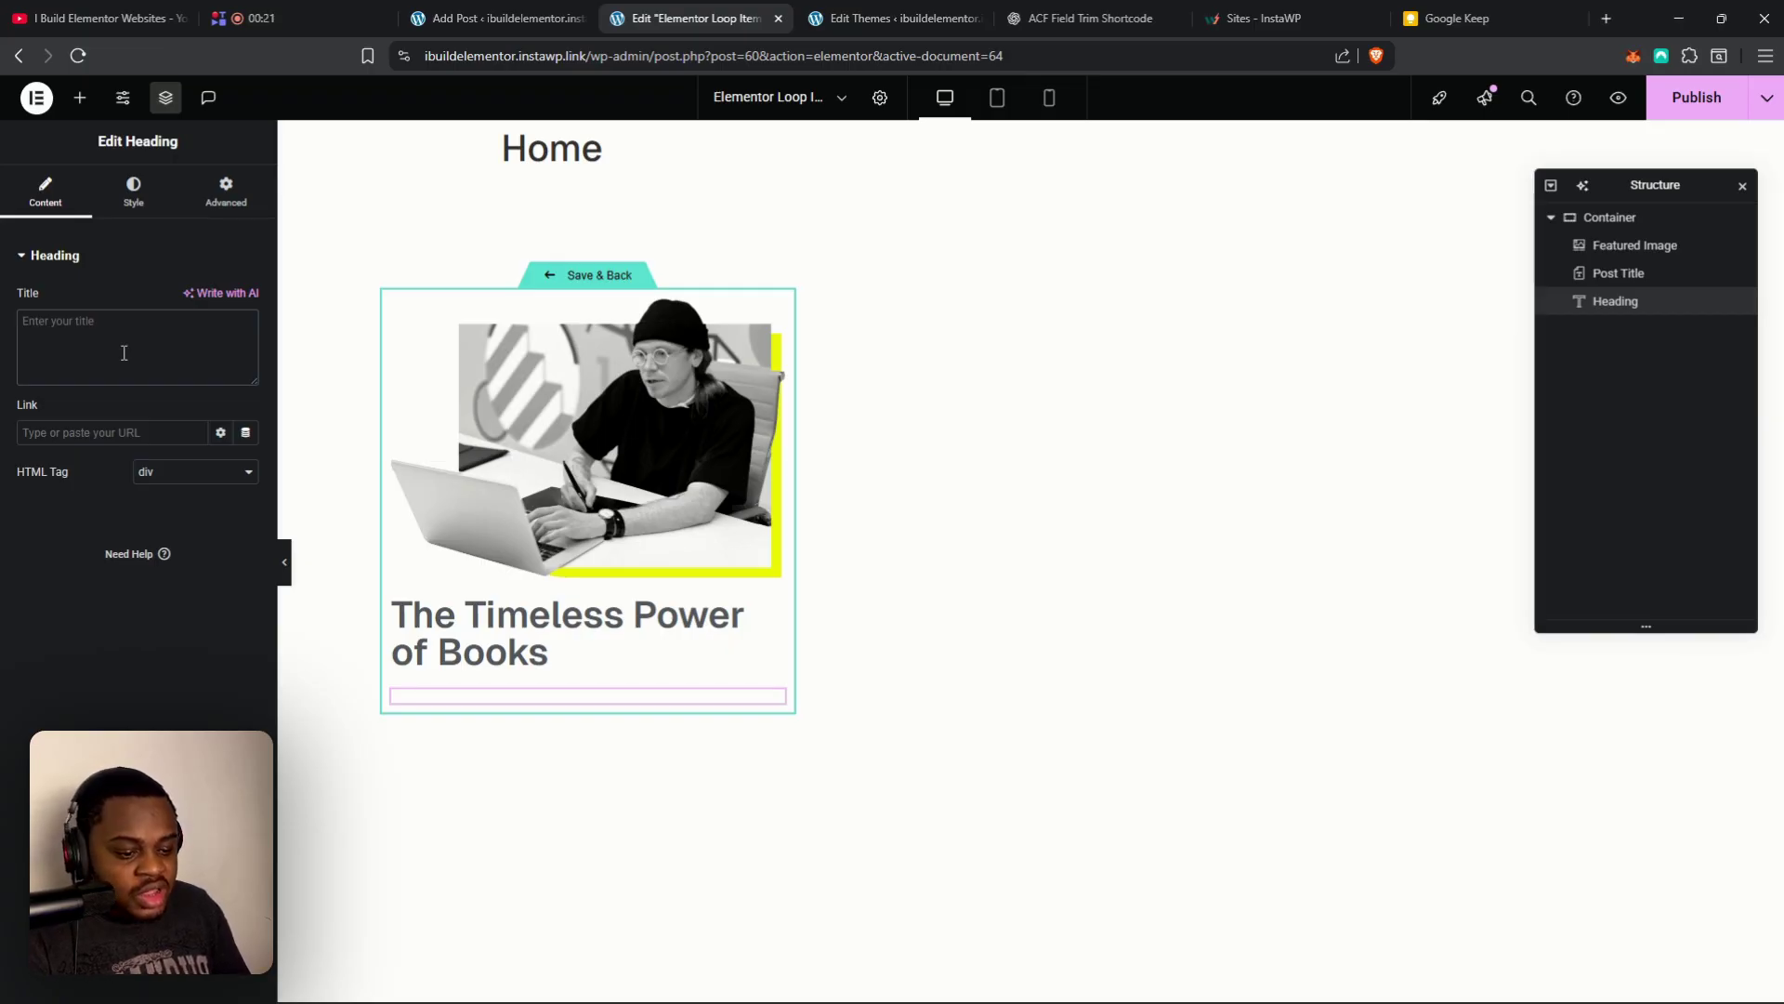
# - Link the empty heading's title to the ACF Field dynamic tag with the Article Summary key
pyautogui.click(124, 352)
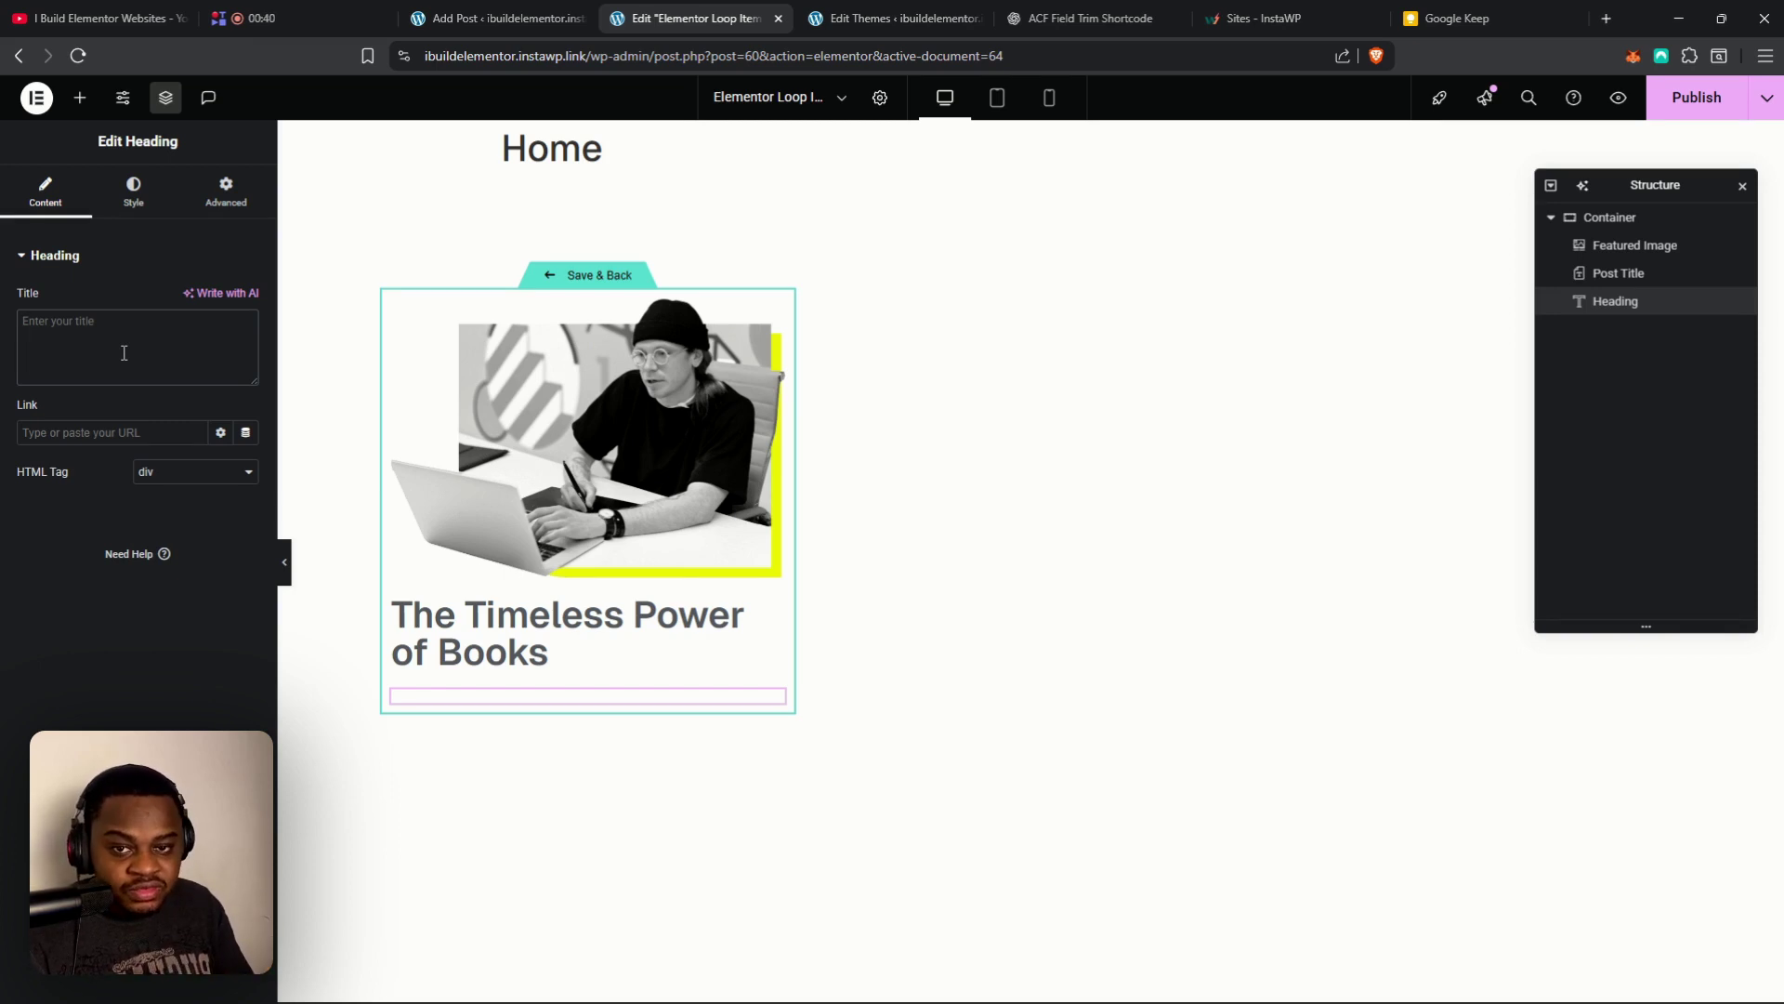
pyautogui.click(123, 352)
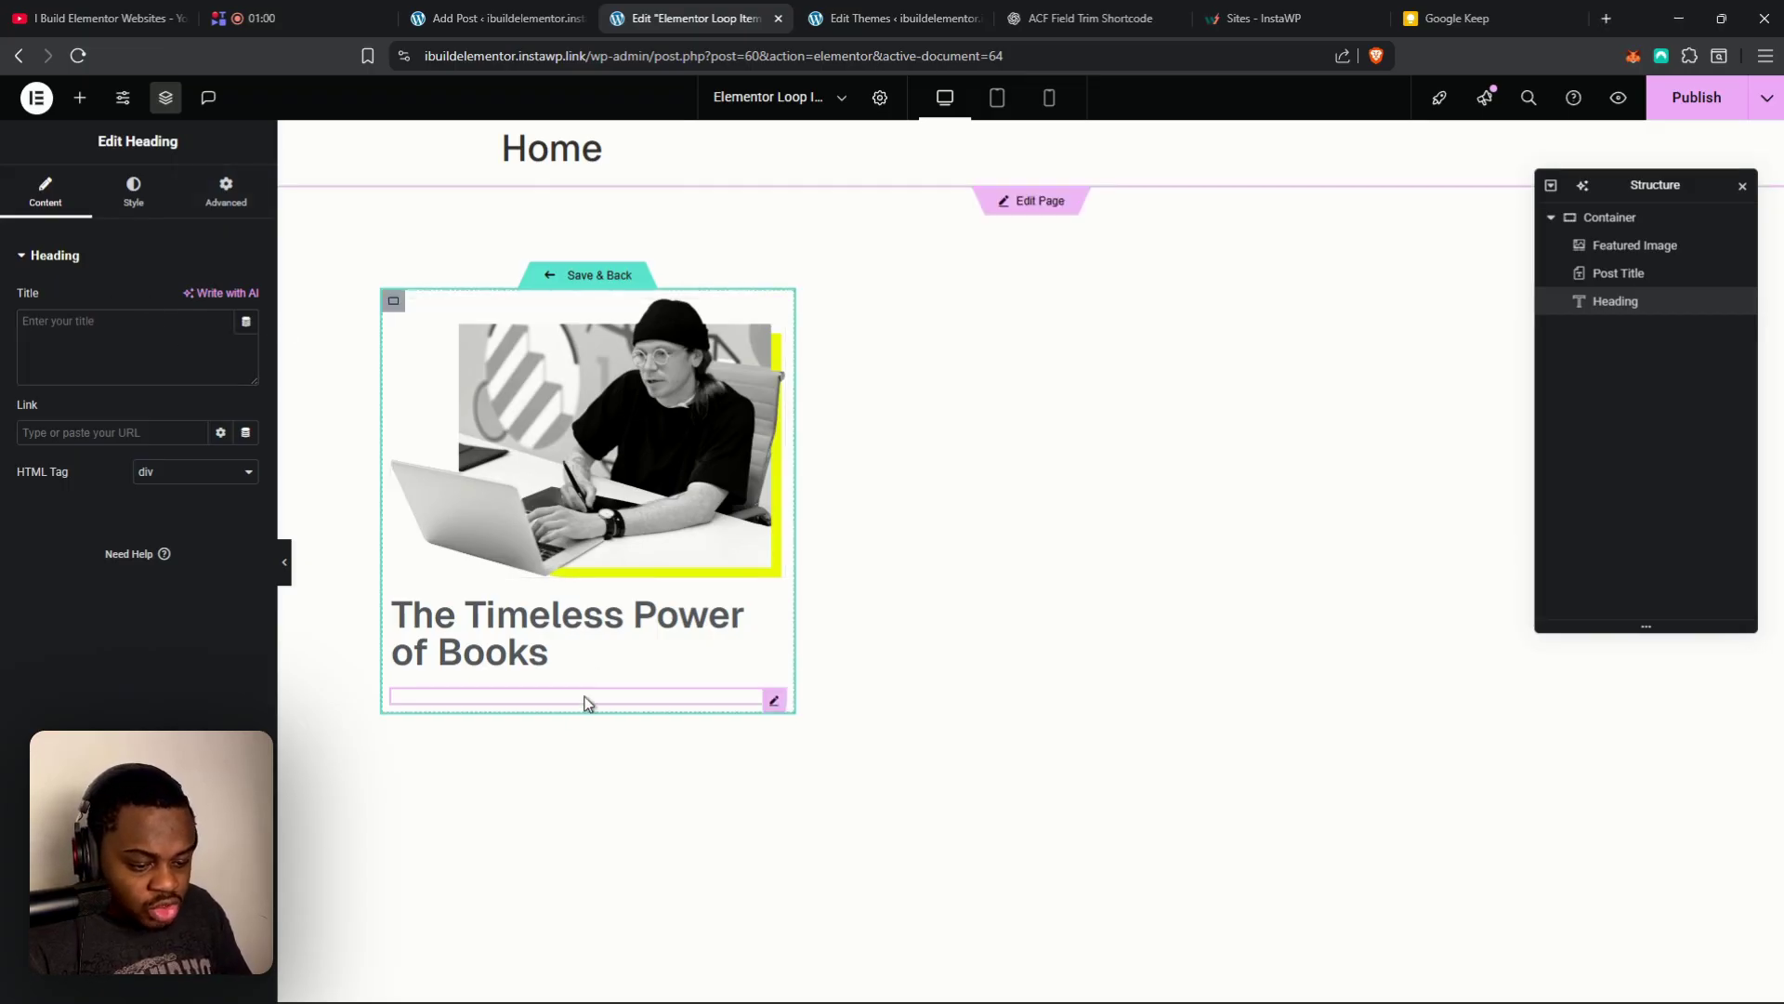
pyautogui.click(246, 323)
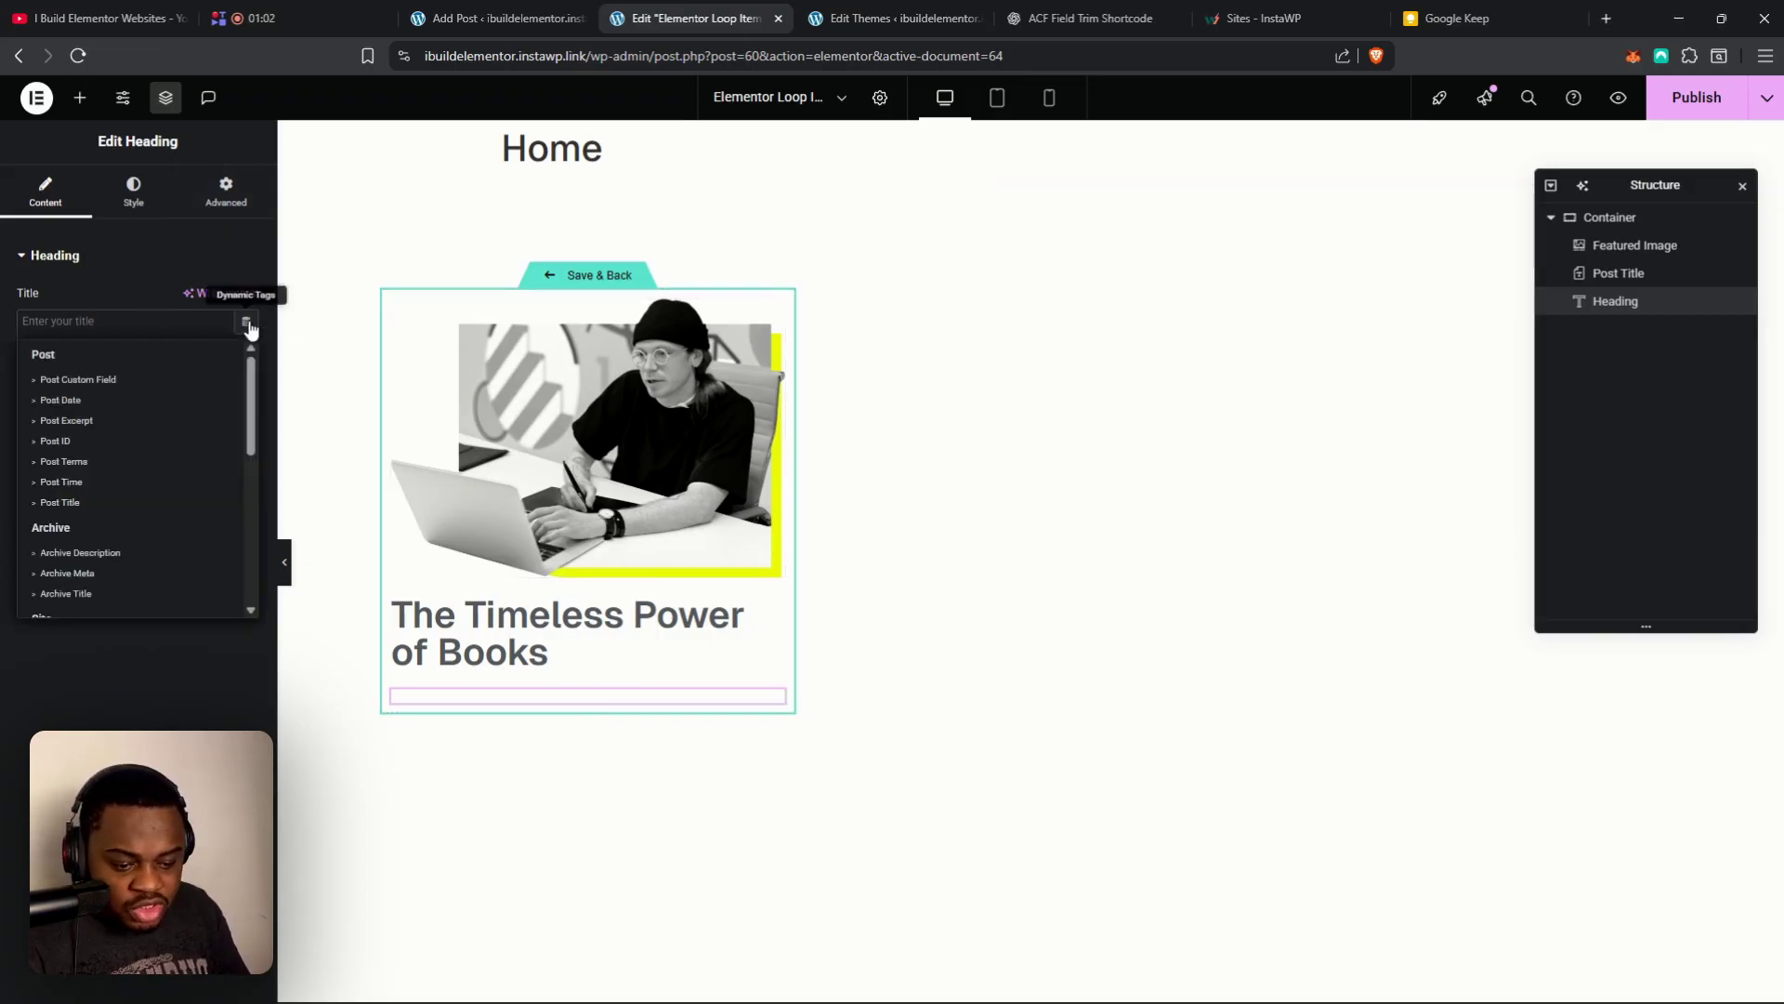
pyautogui.scroll(-10, 139, 443)
pyautogui.click(71, 606)
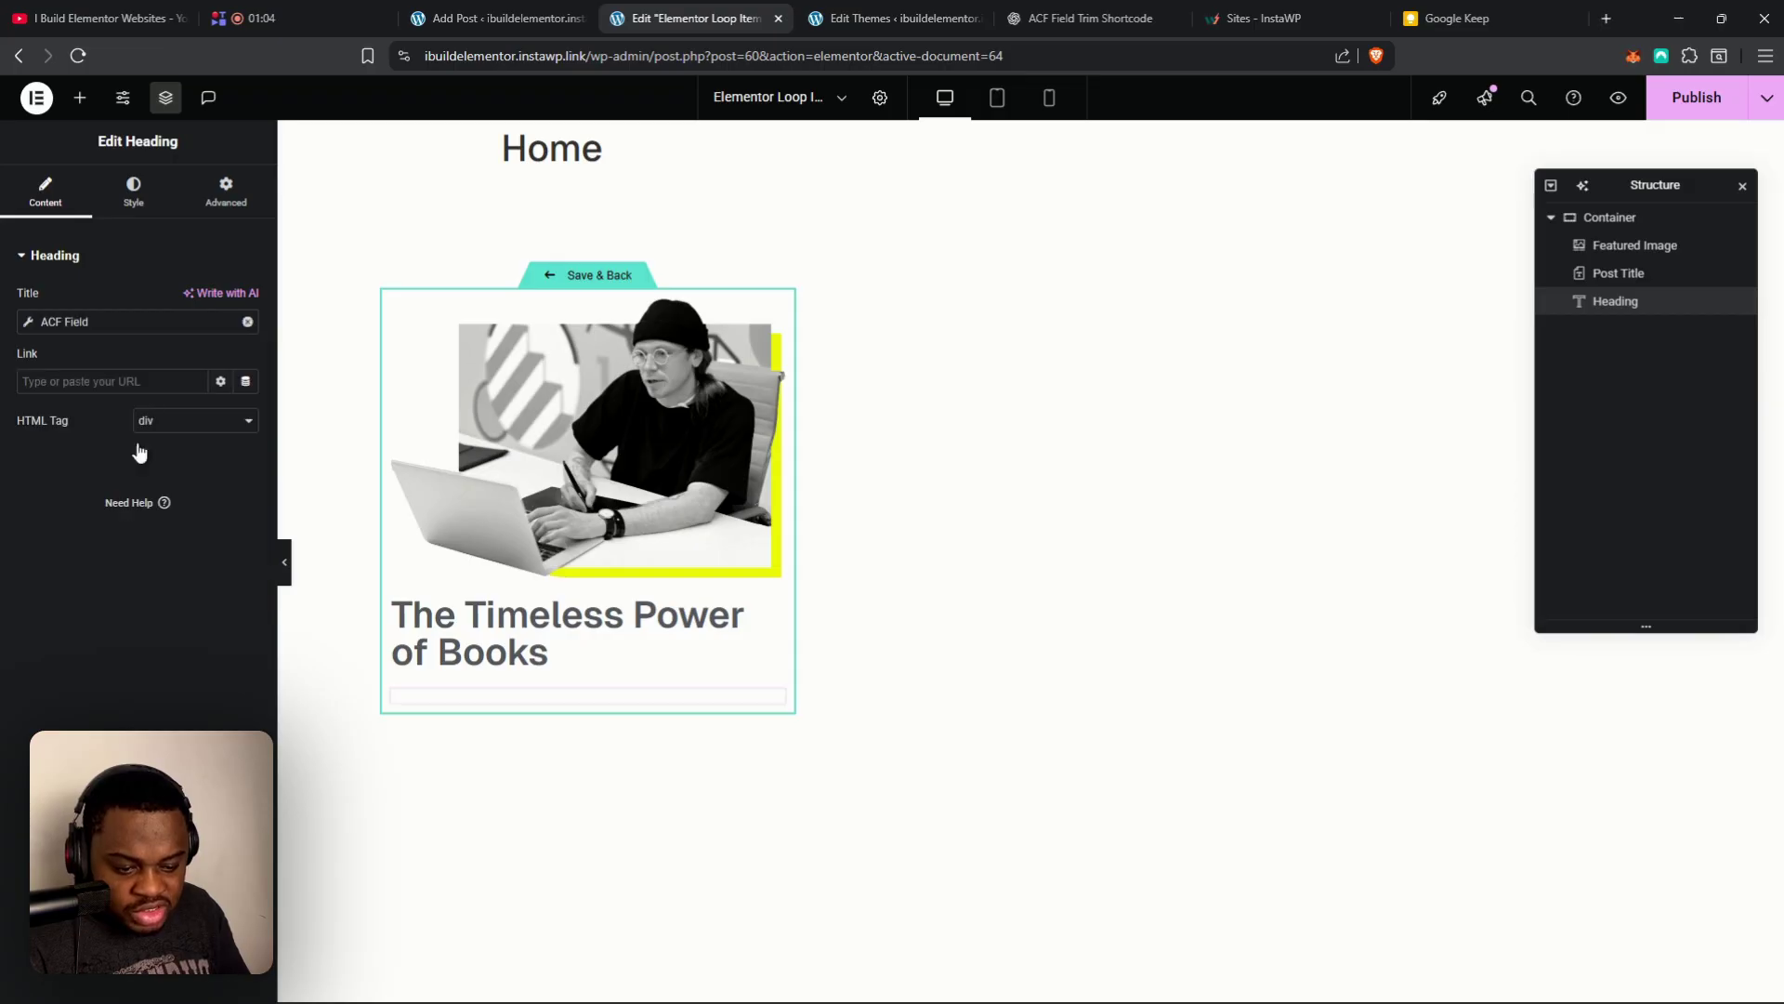
pyautogui.click(100, 324)
pyautogui.click(181, 408)
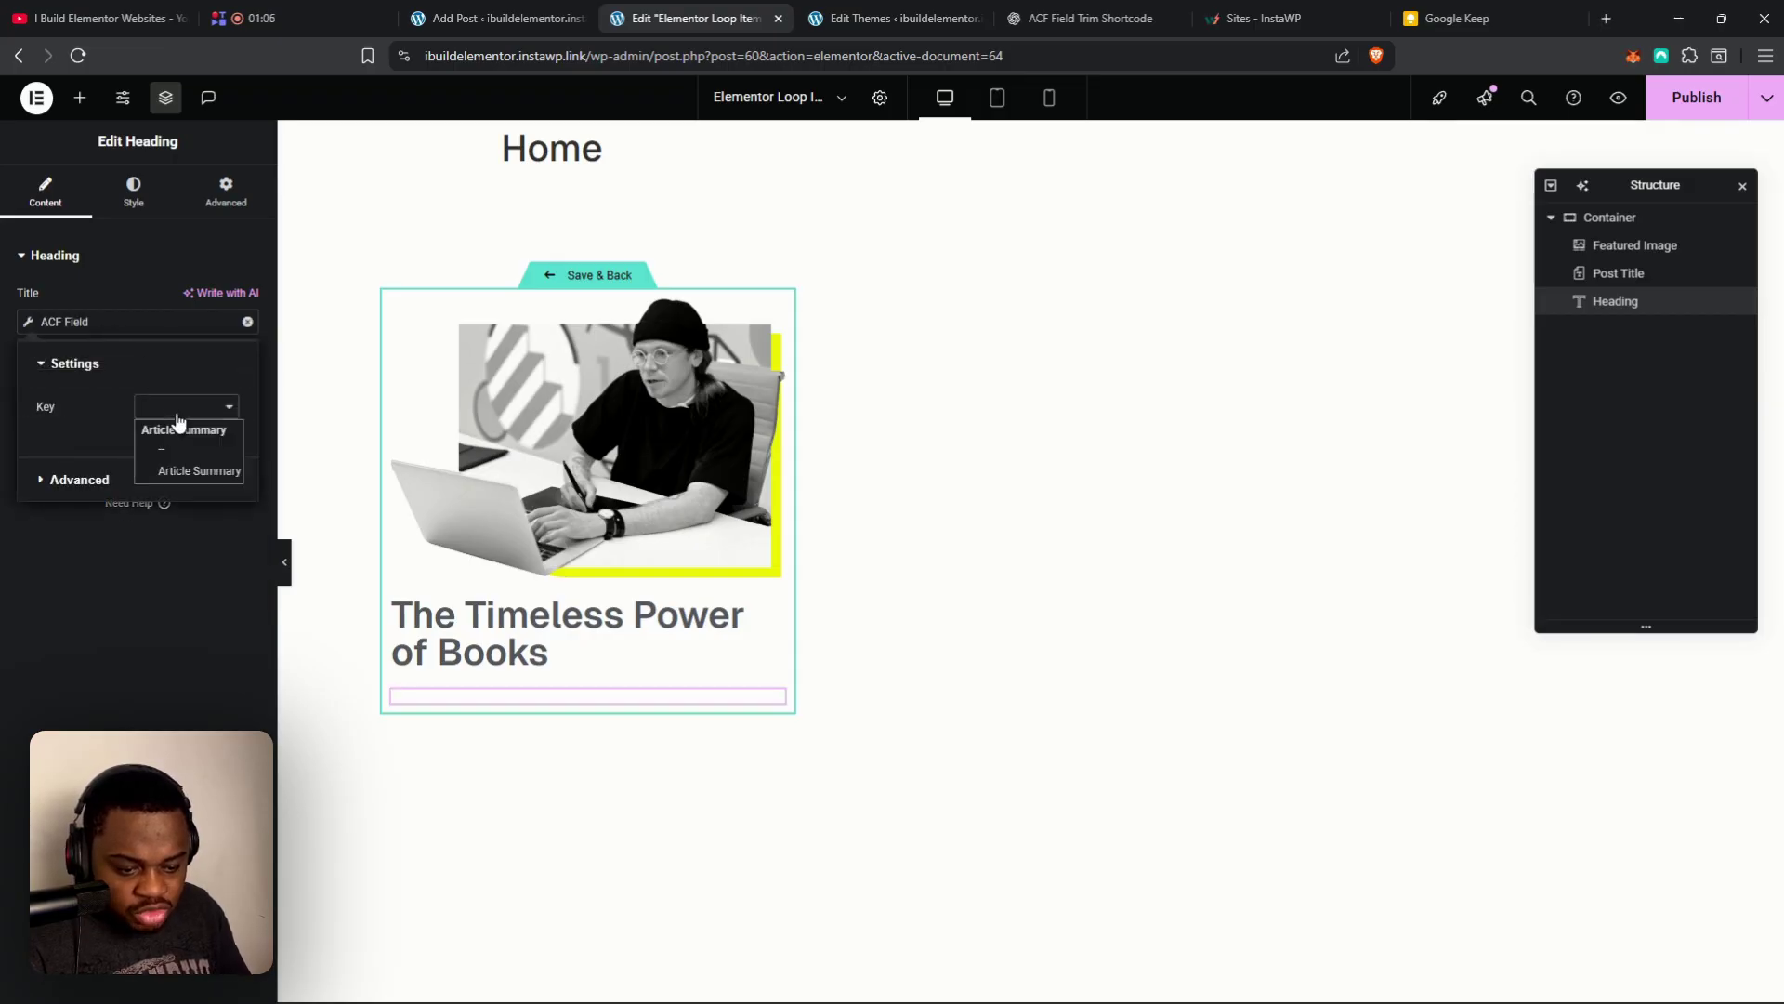
pyautogui.click(195, 467)
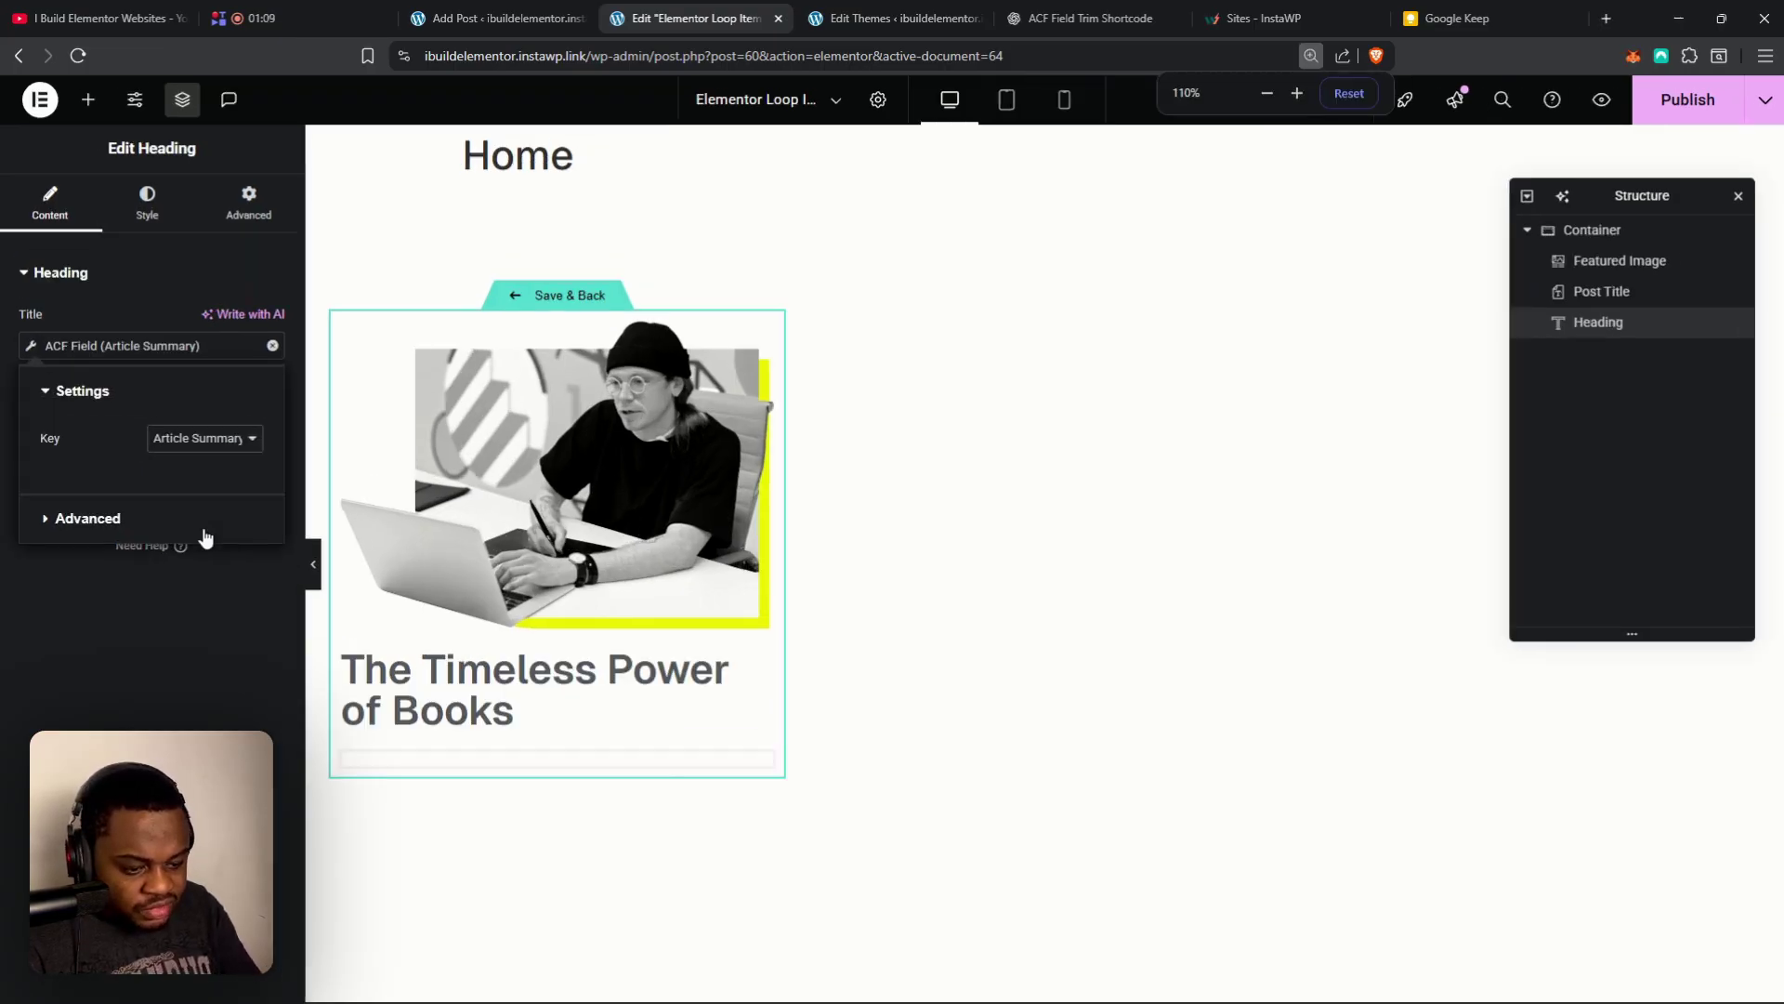
pyautogui.hotkey('ctrl', '+')
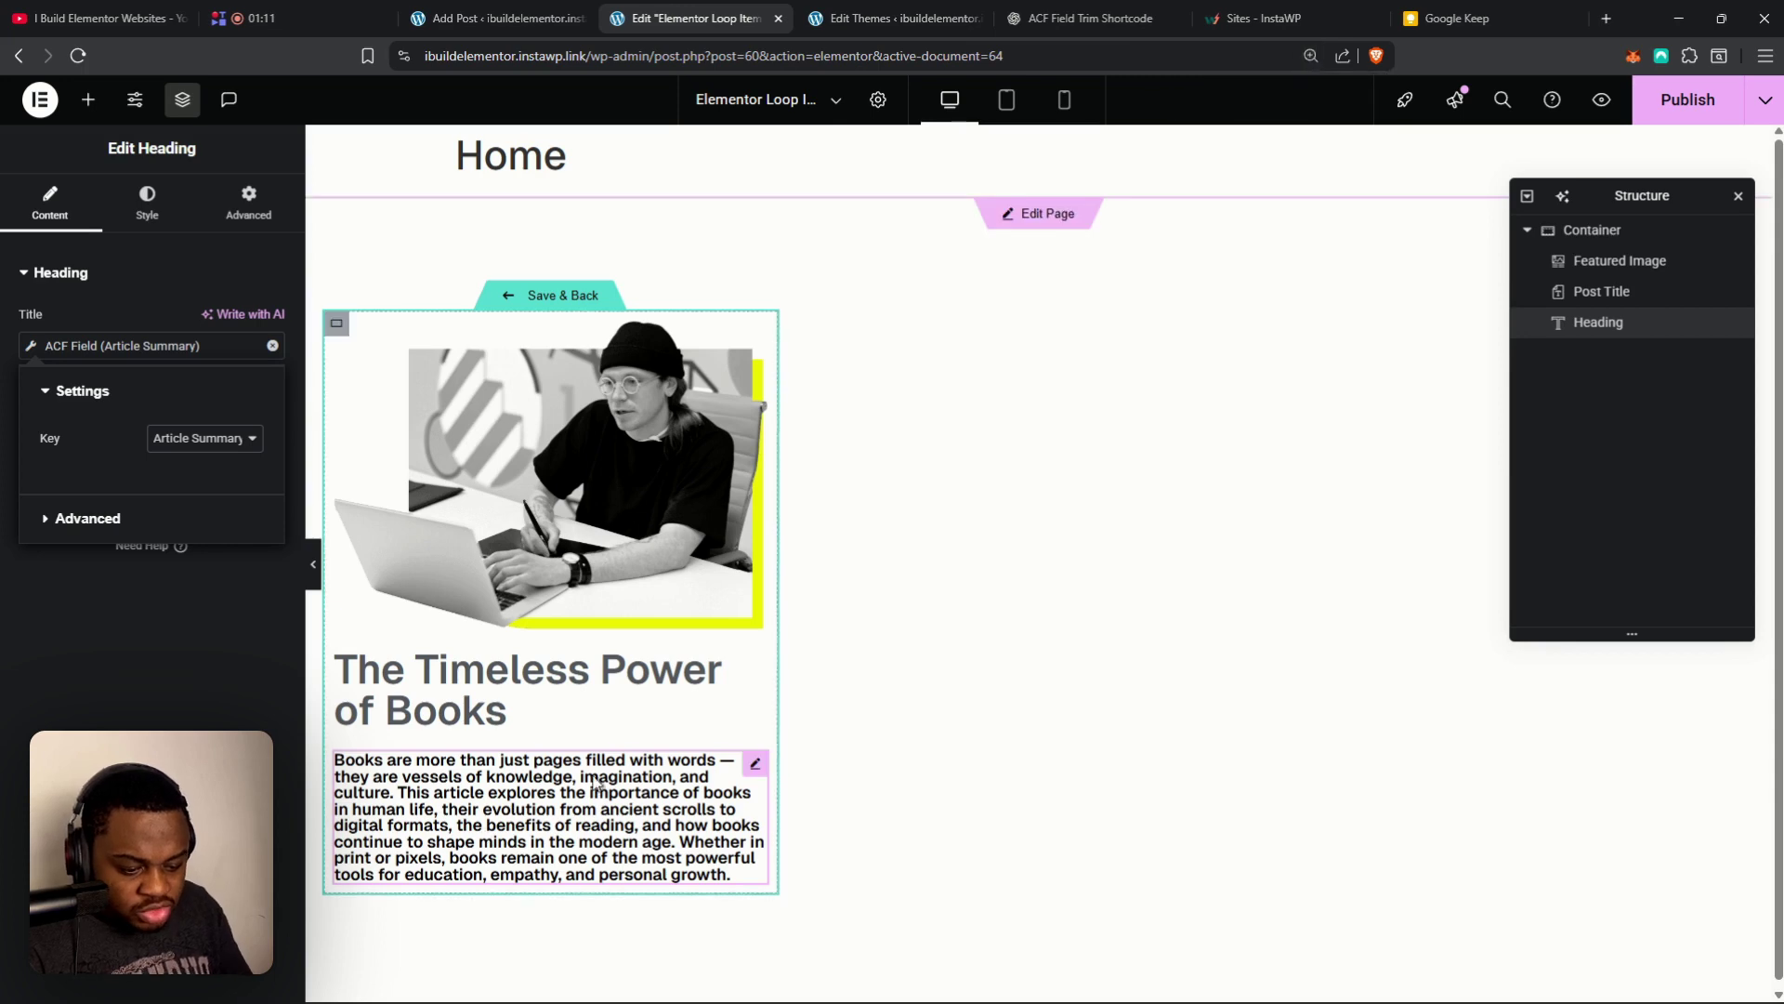
# - Review the settings of the ACF Field tag on the heading's title
pyautogui.click(104, 346)
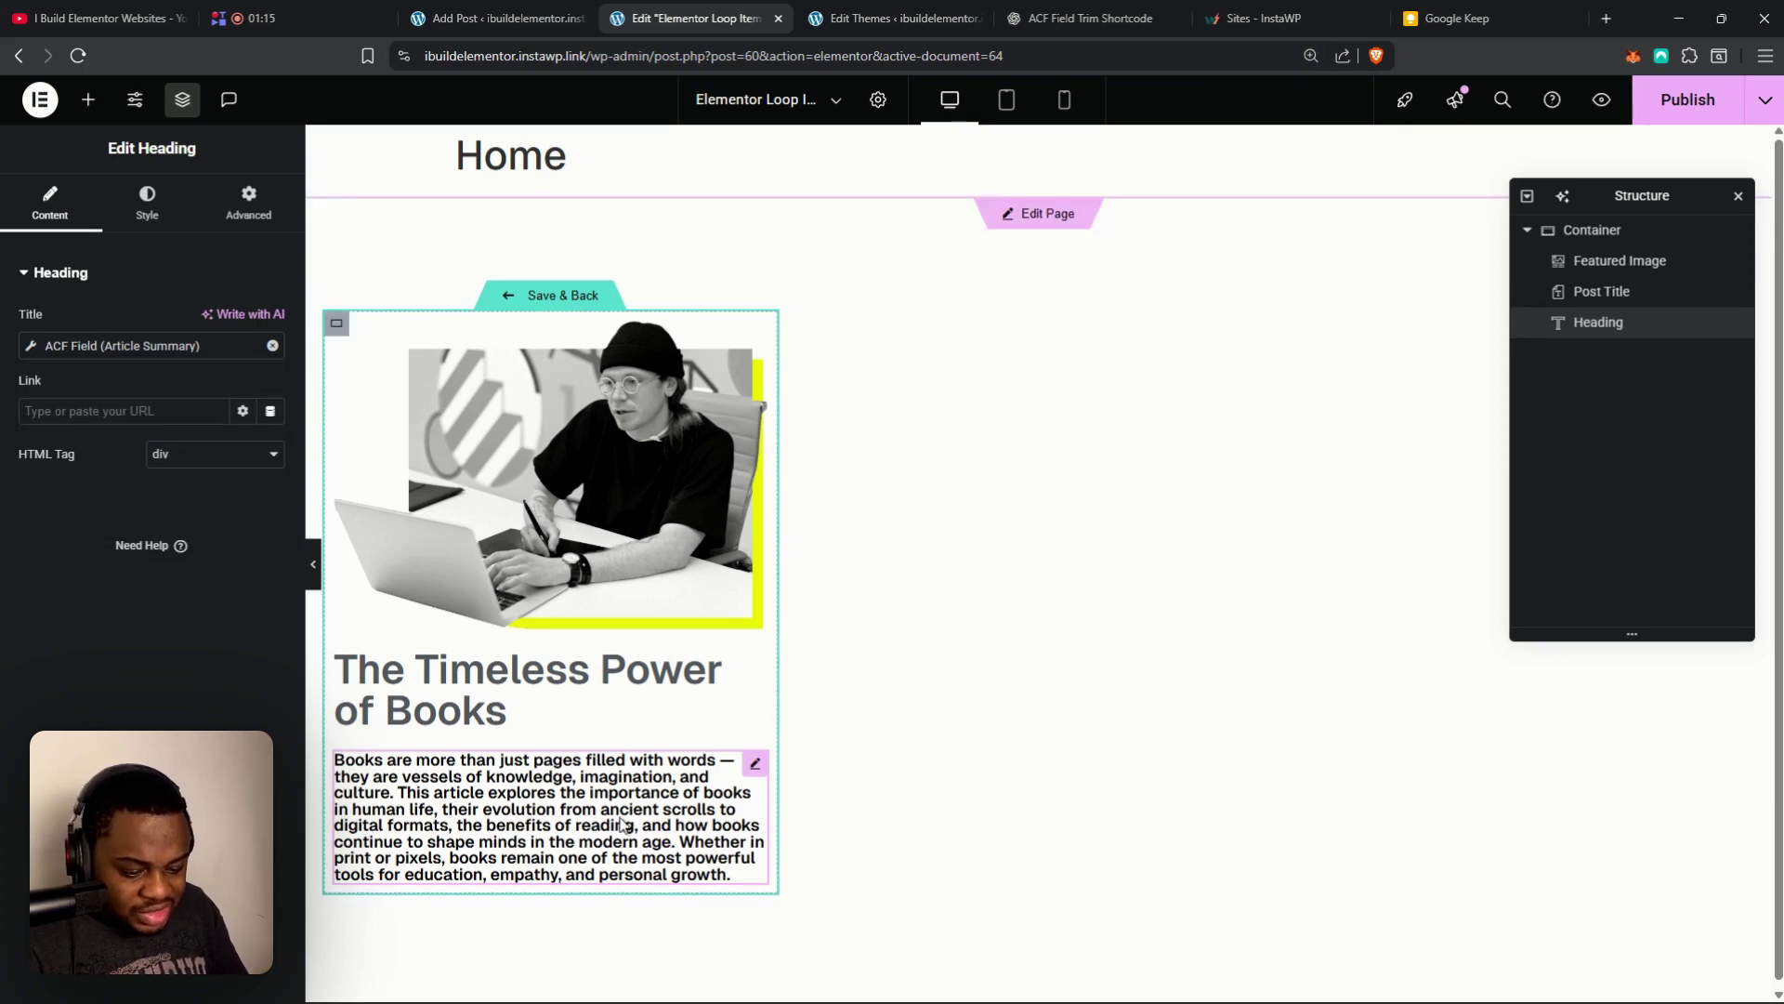
pyautogui.click(104, 346)
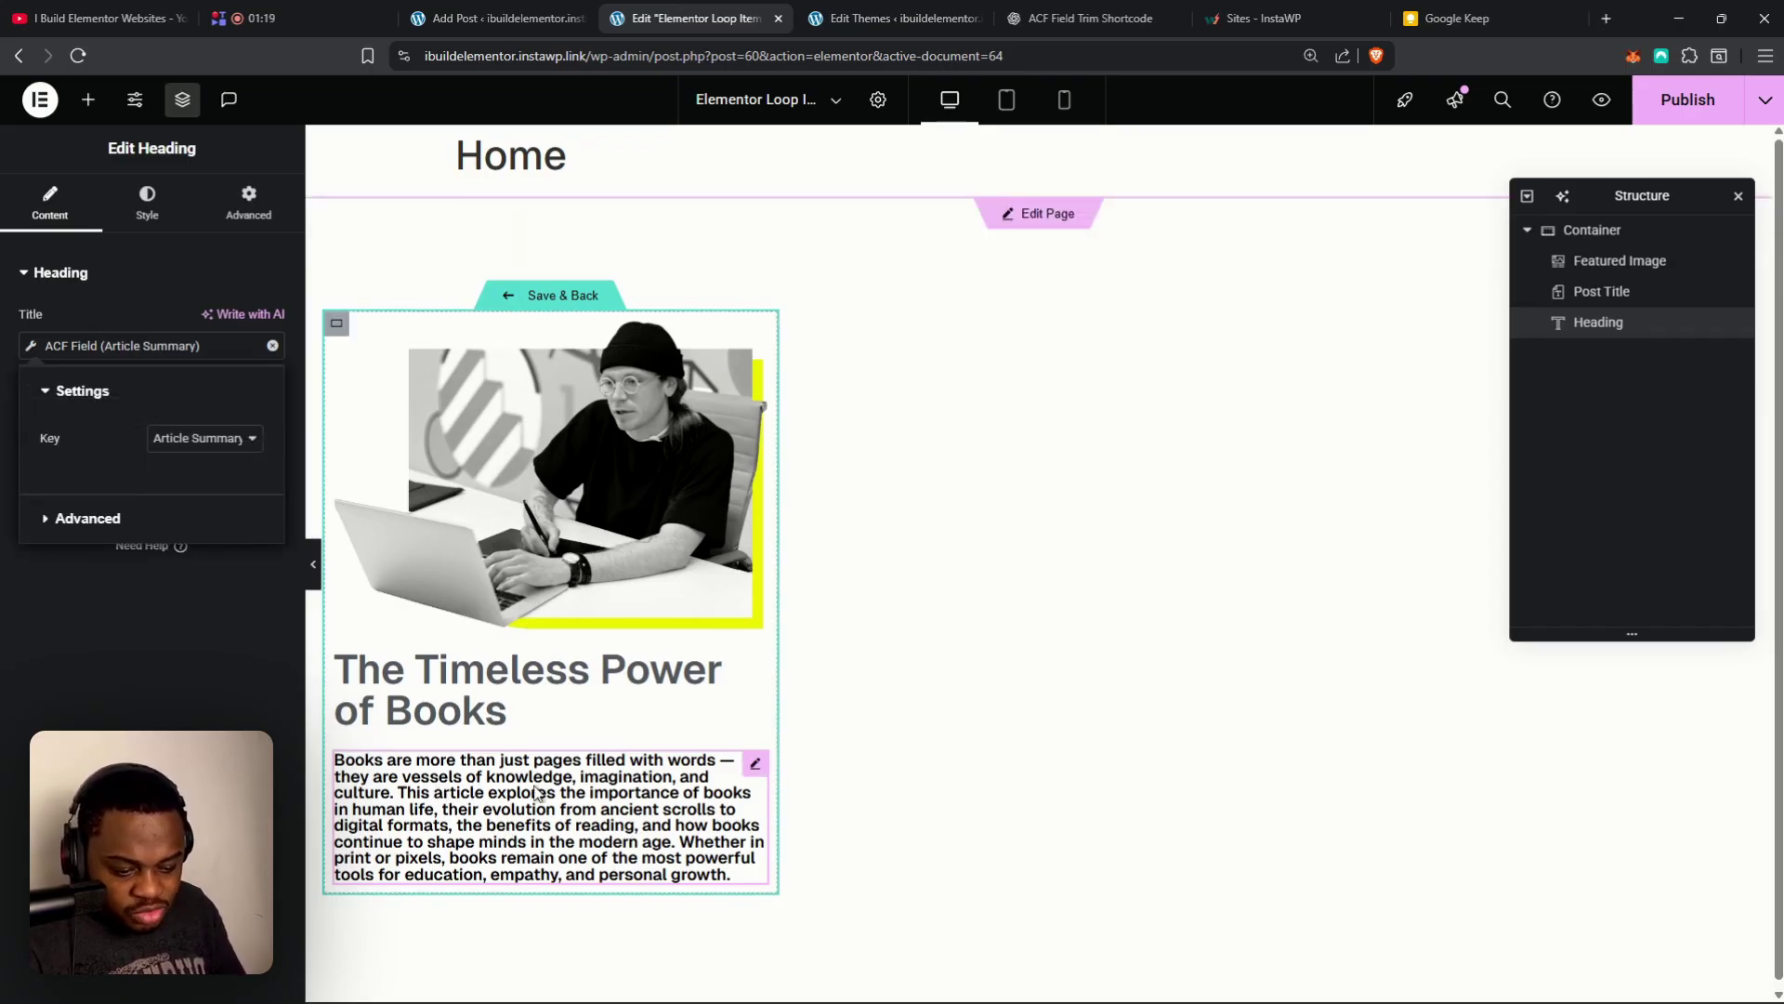
pyautogui.click(164, 638)
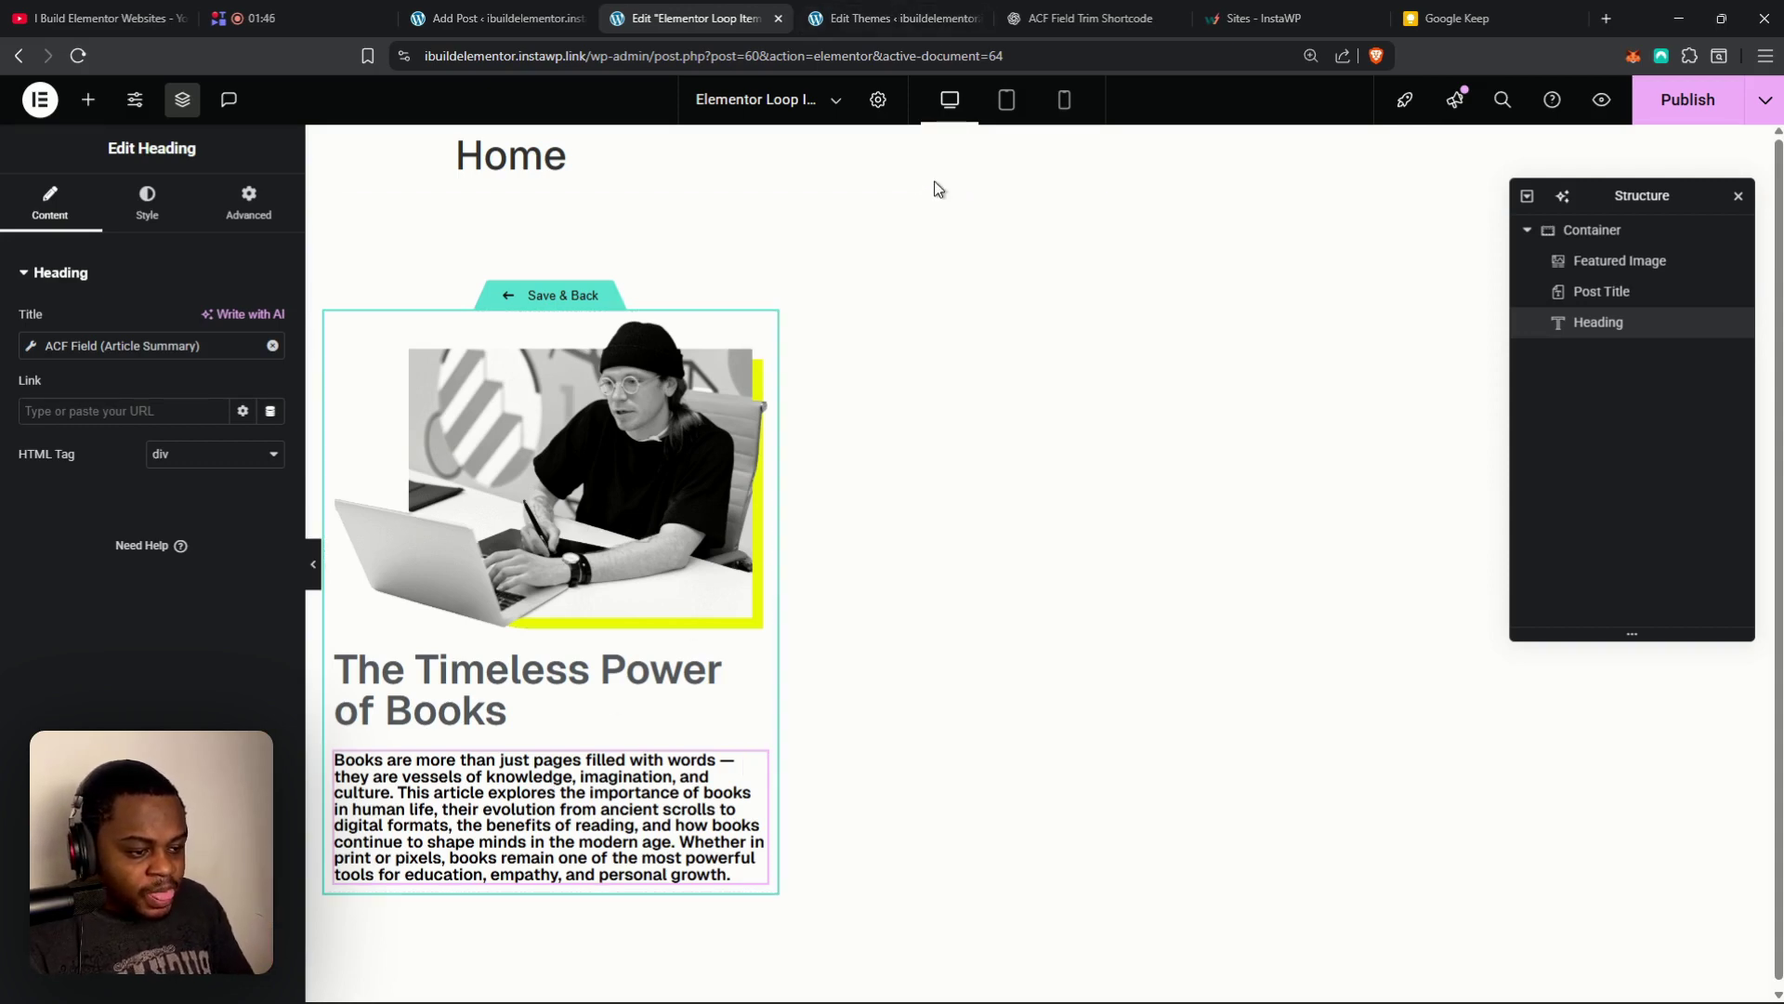
# - Switch to the ChatGPT conversation, read through the acf_trim shortcode snippet and copy its full PHP code
pyautogui.click(1032, 11)
pyautogui.scroll(2, 974, 454)
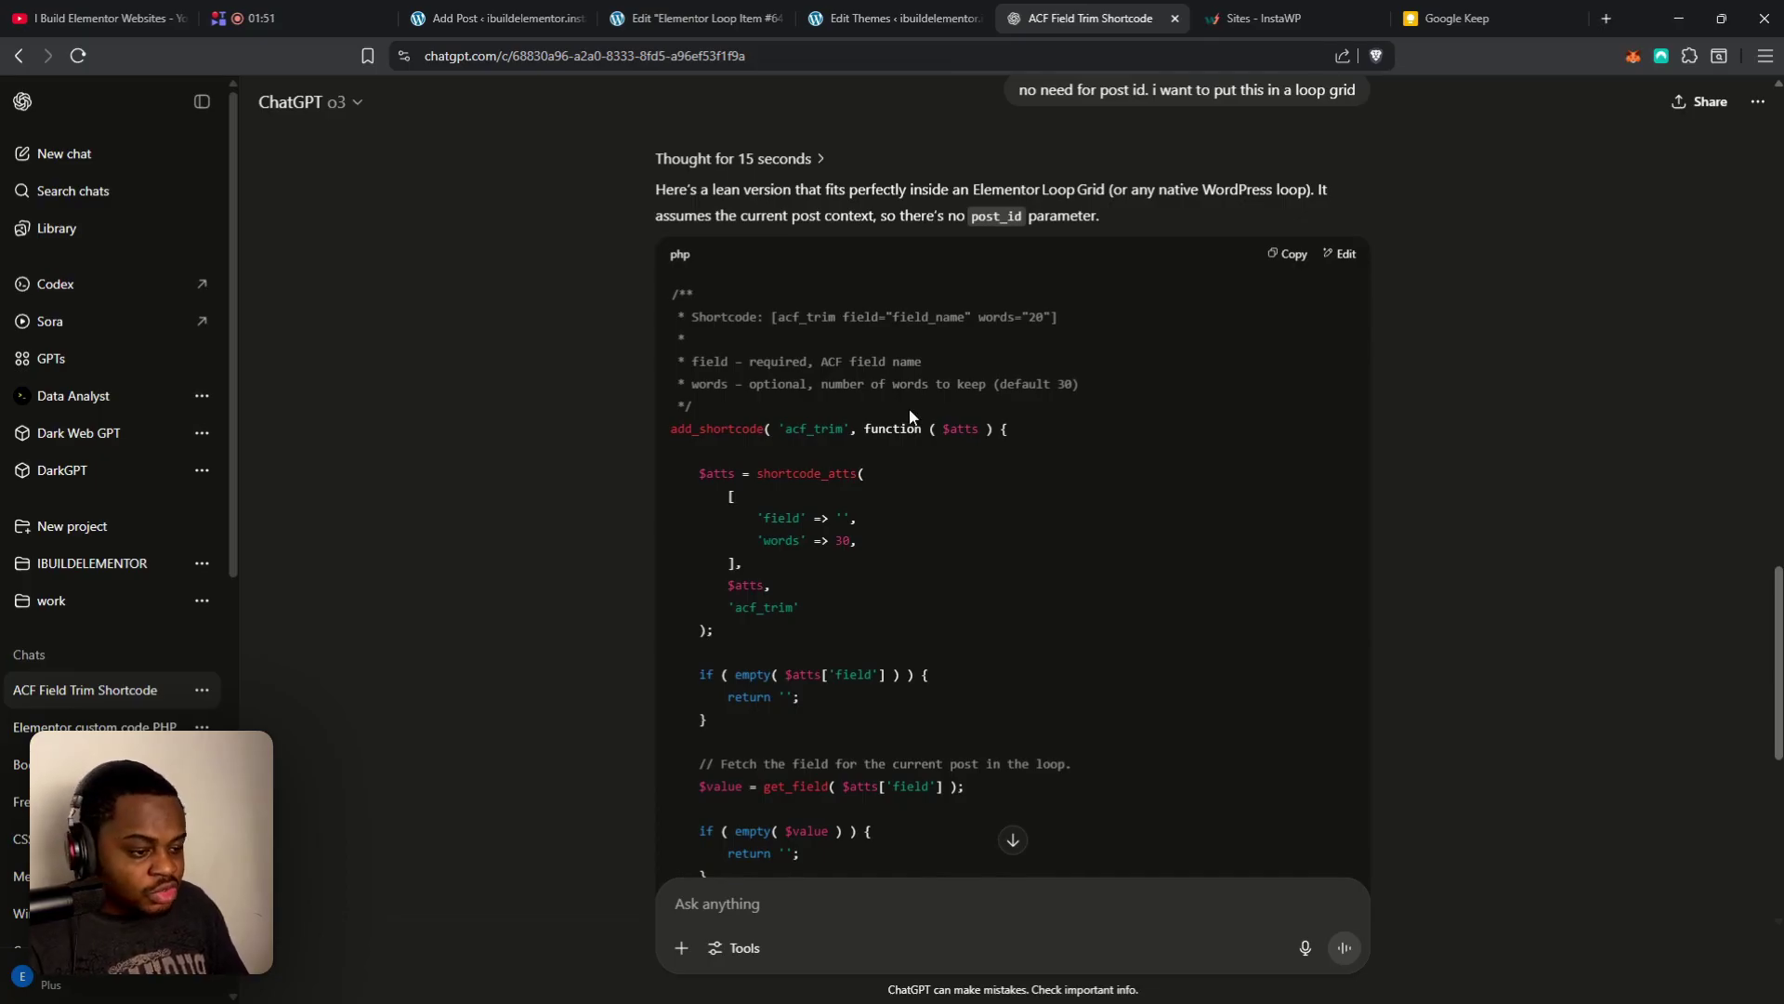
pyautogui.scroll(1, 911, 415)
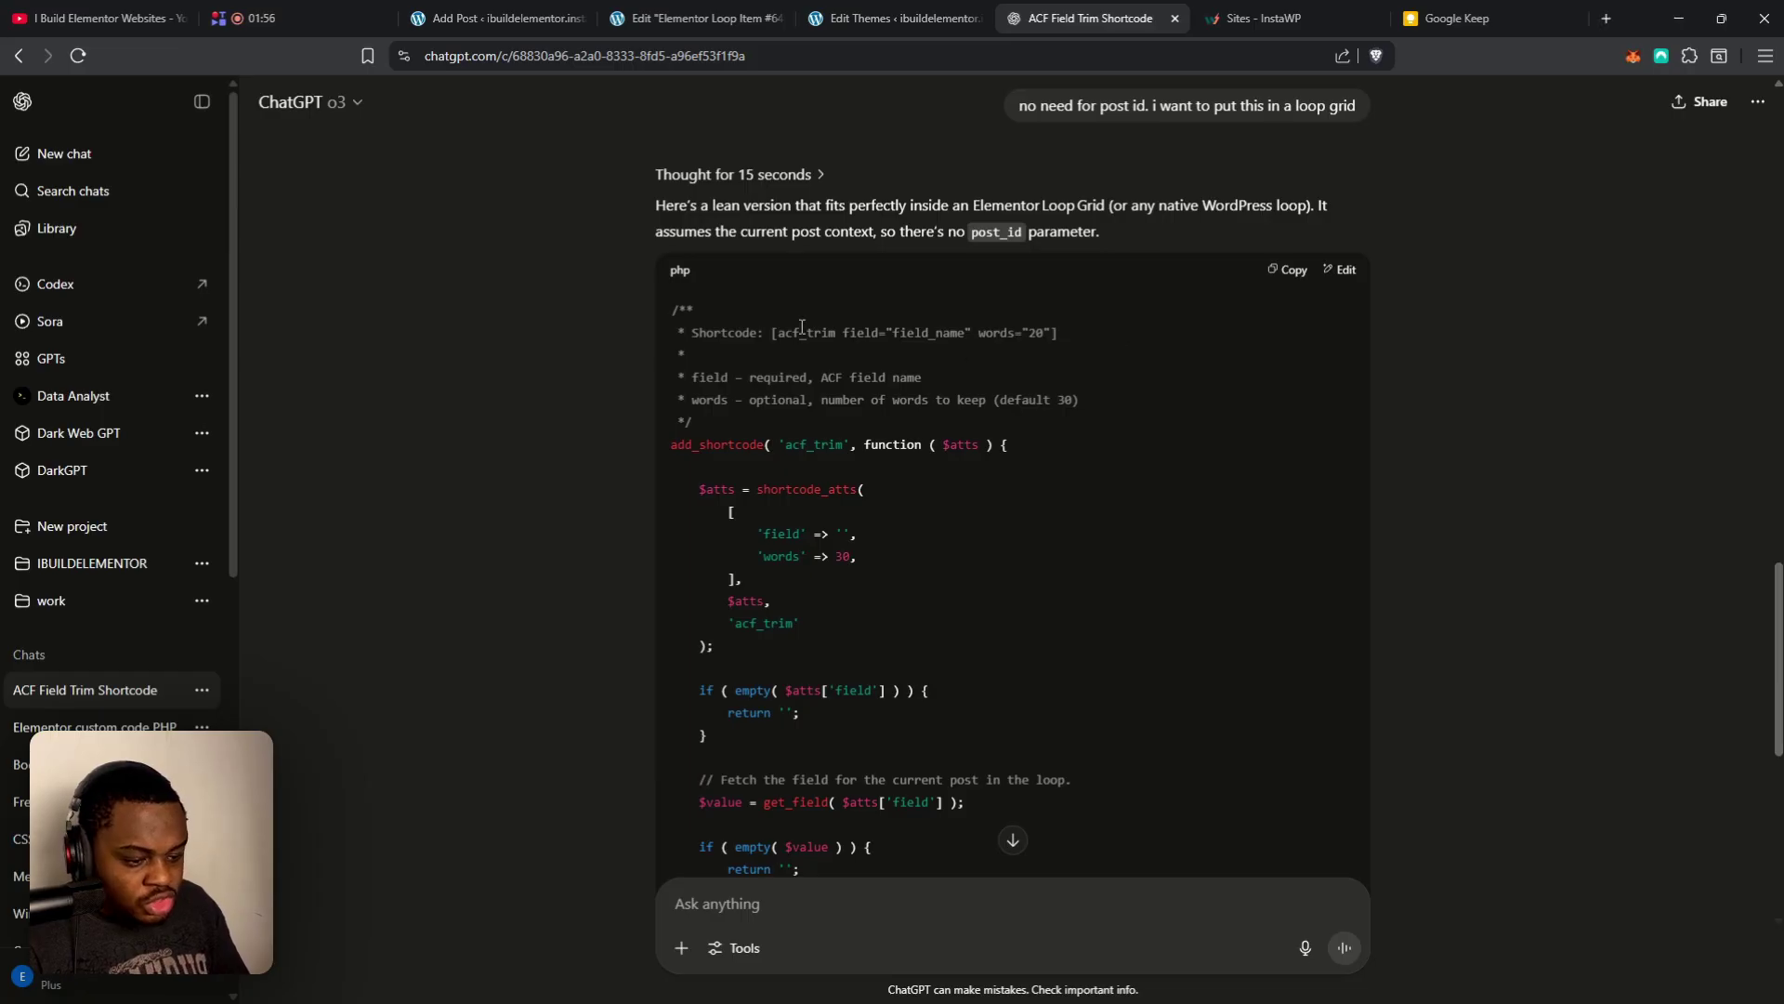
pyautogui.scroll(-1, 891, 340)
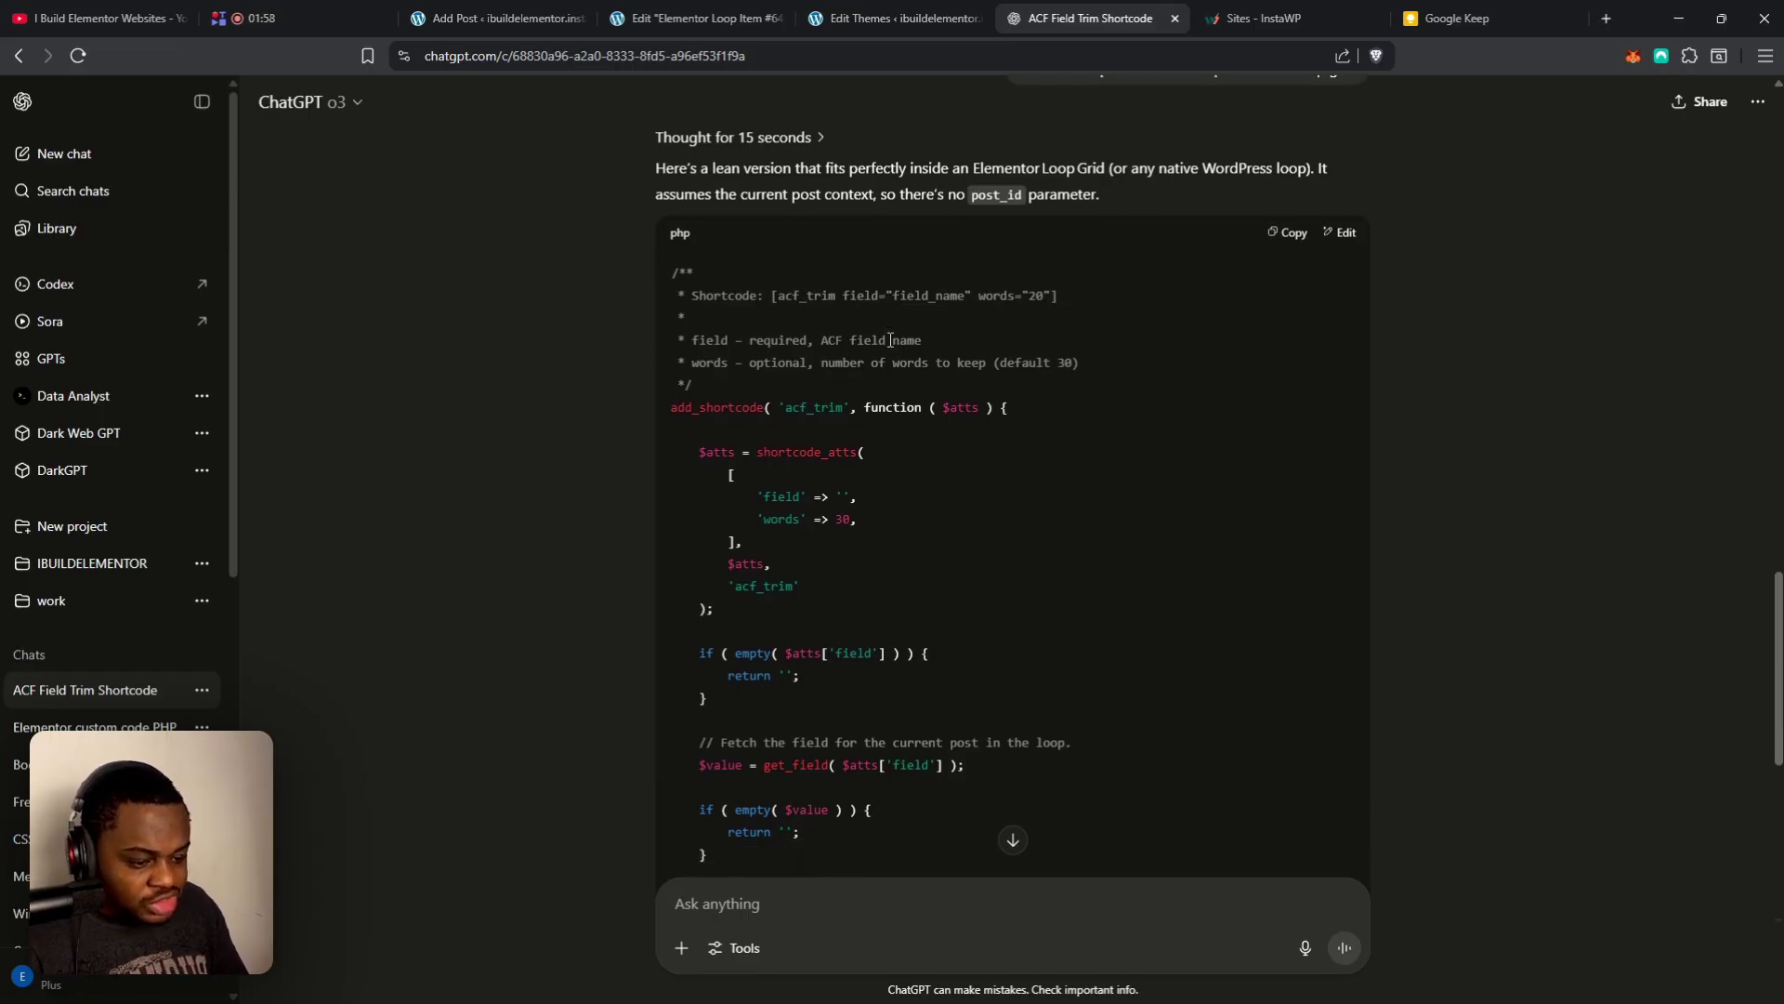
pyautogui.scroll(-2, 879, 362)
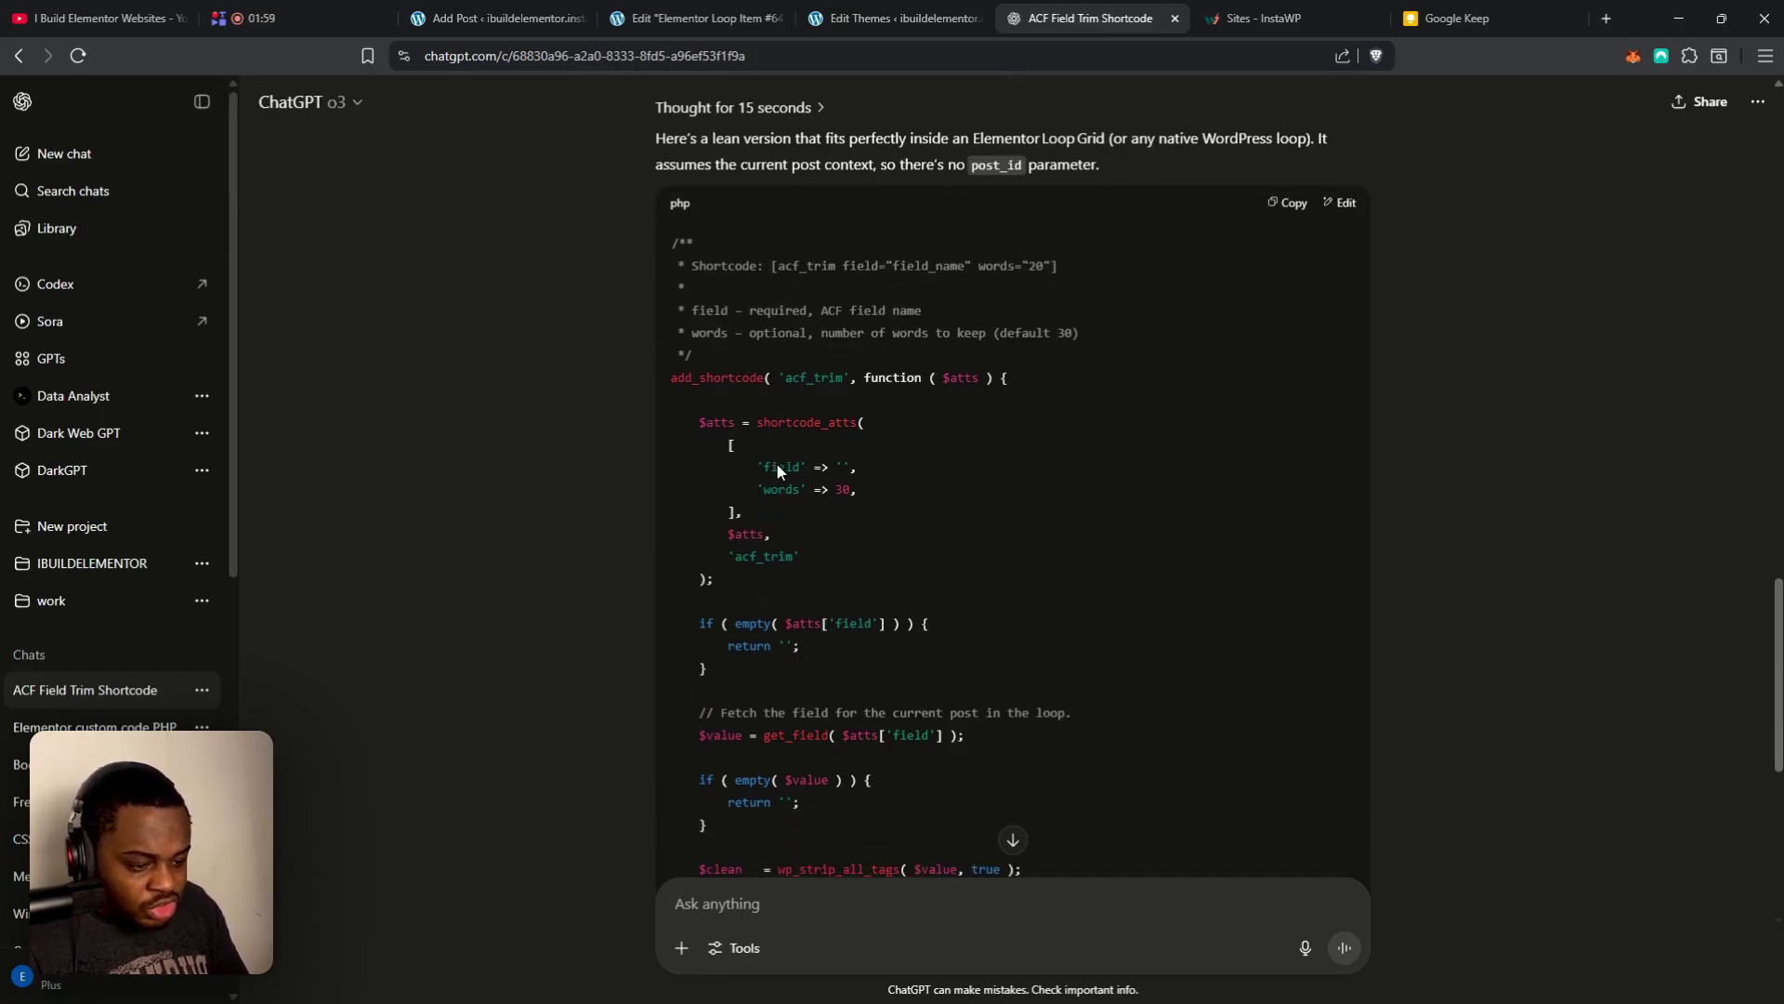
pyautogui.scroll(1, 884, 374)
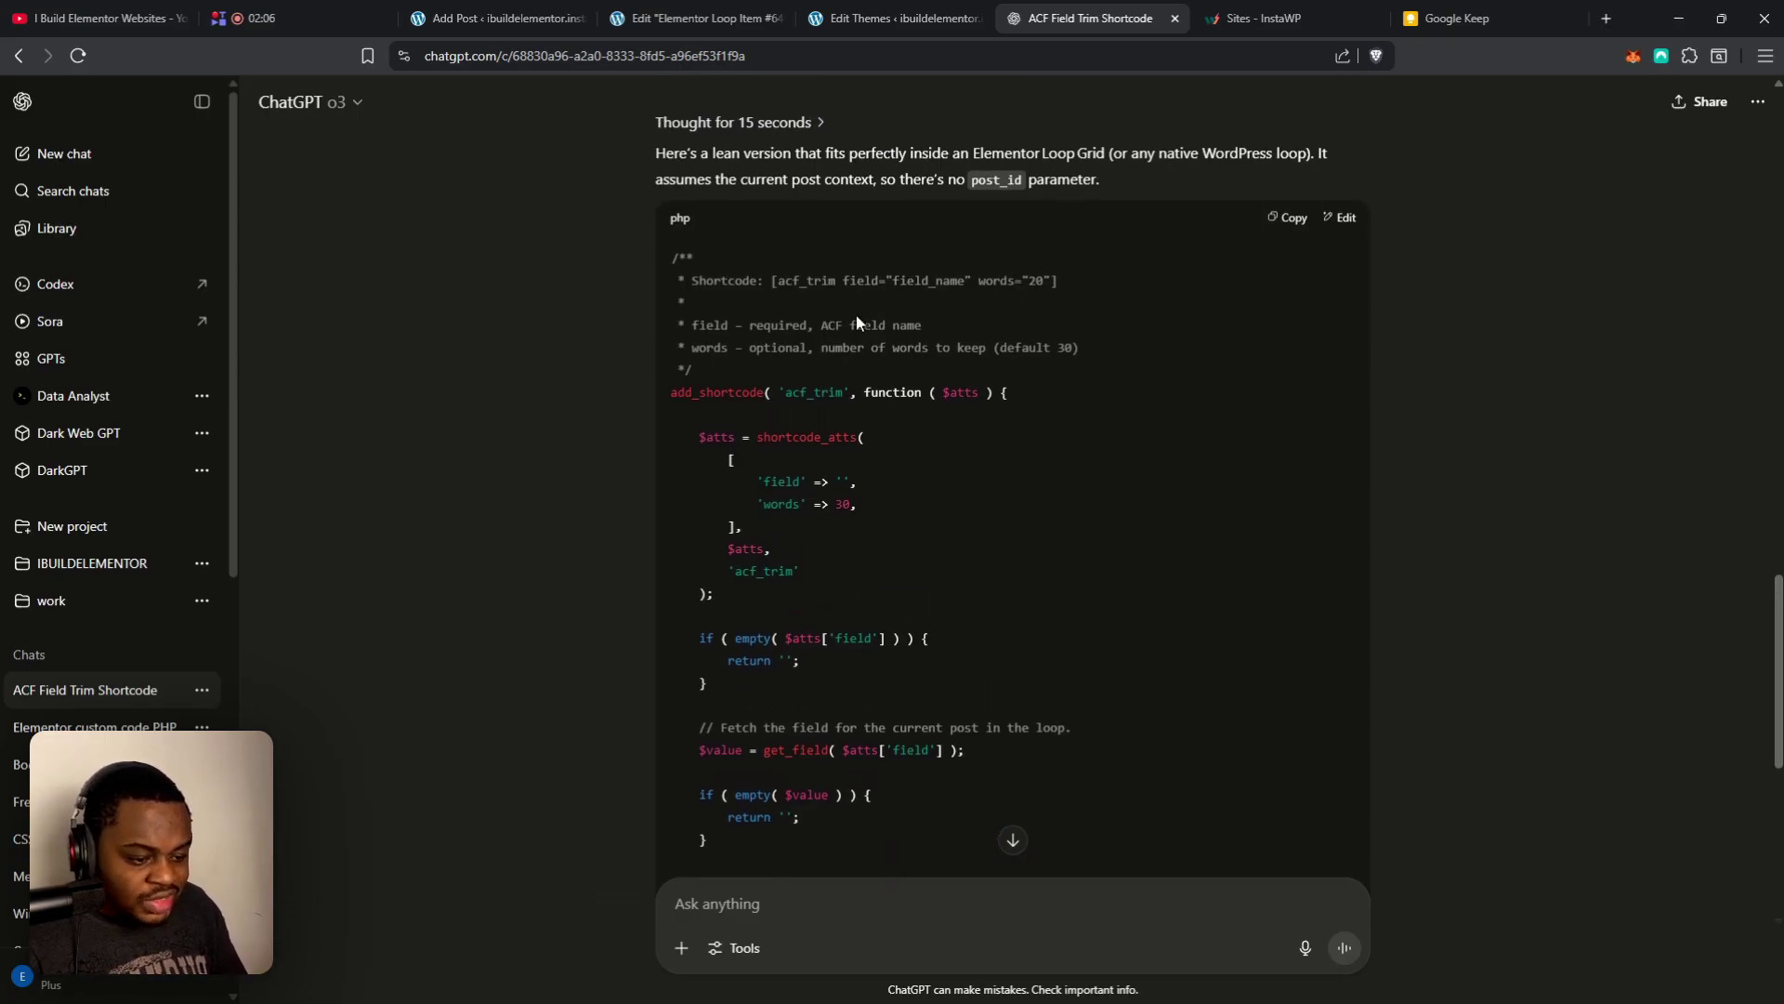
pyautogui.scroll(1, 929, 344)
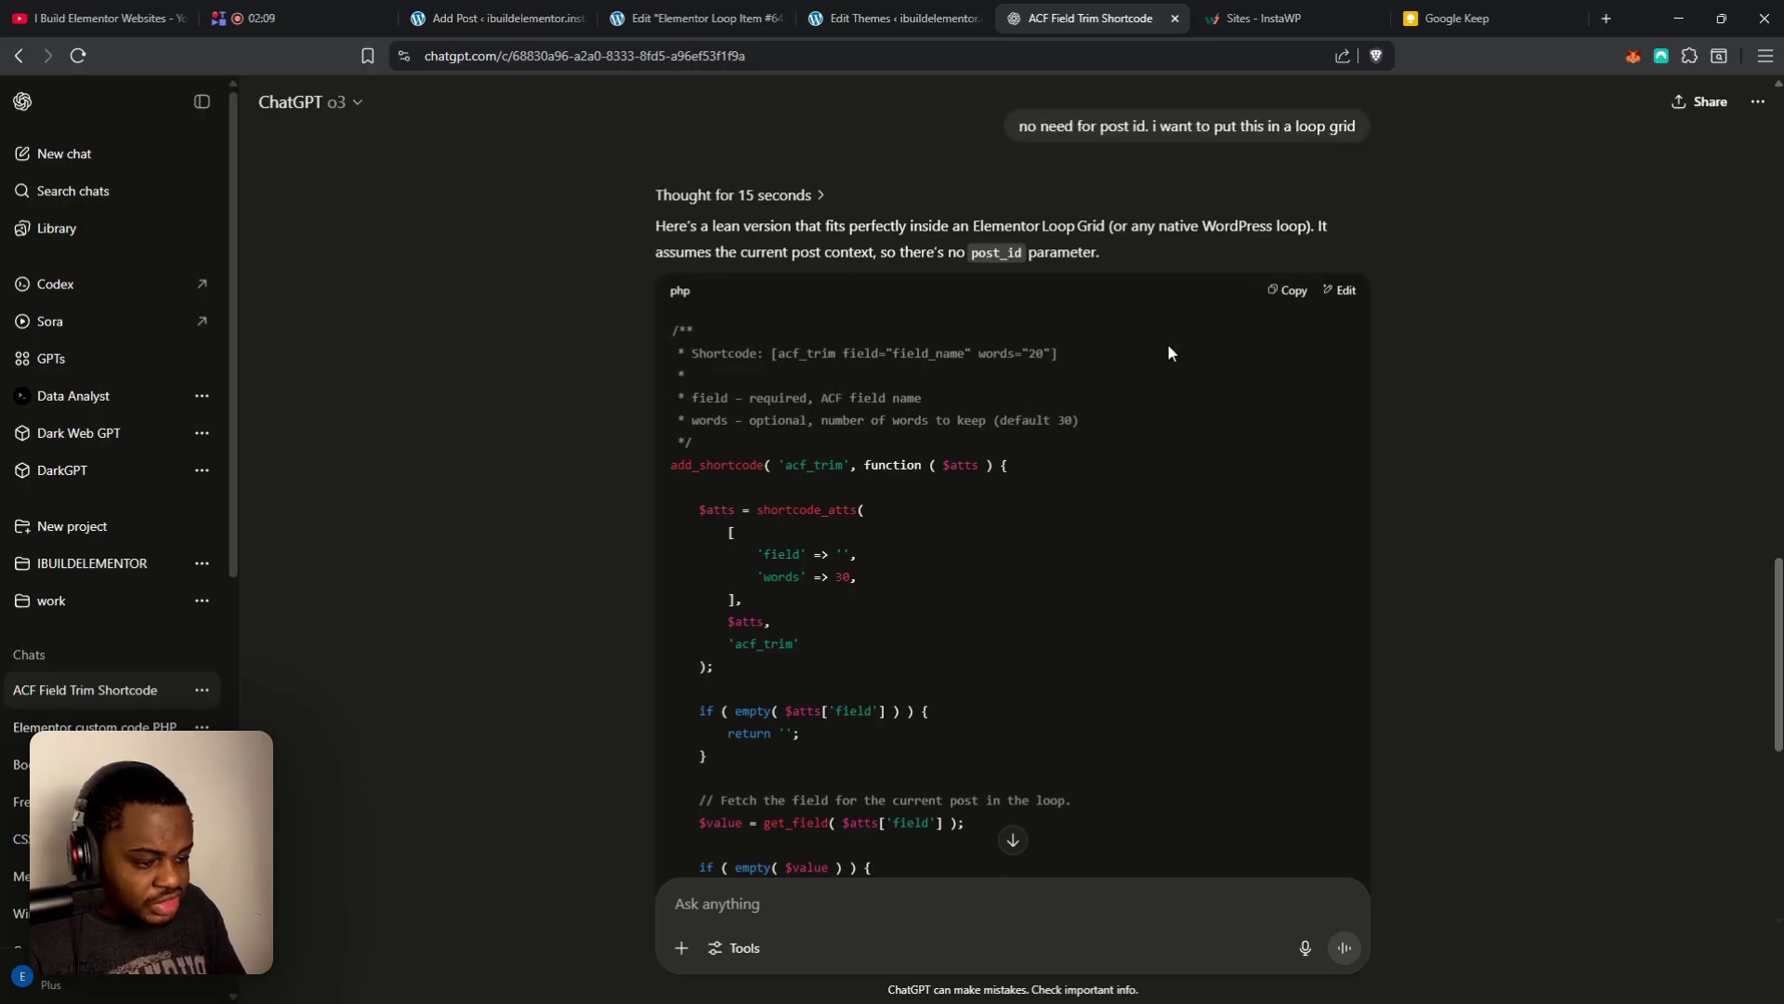
pyautogui.scroll(-1, 1167, 346)
pyautogui.click(1297, 267)
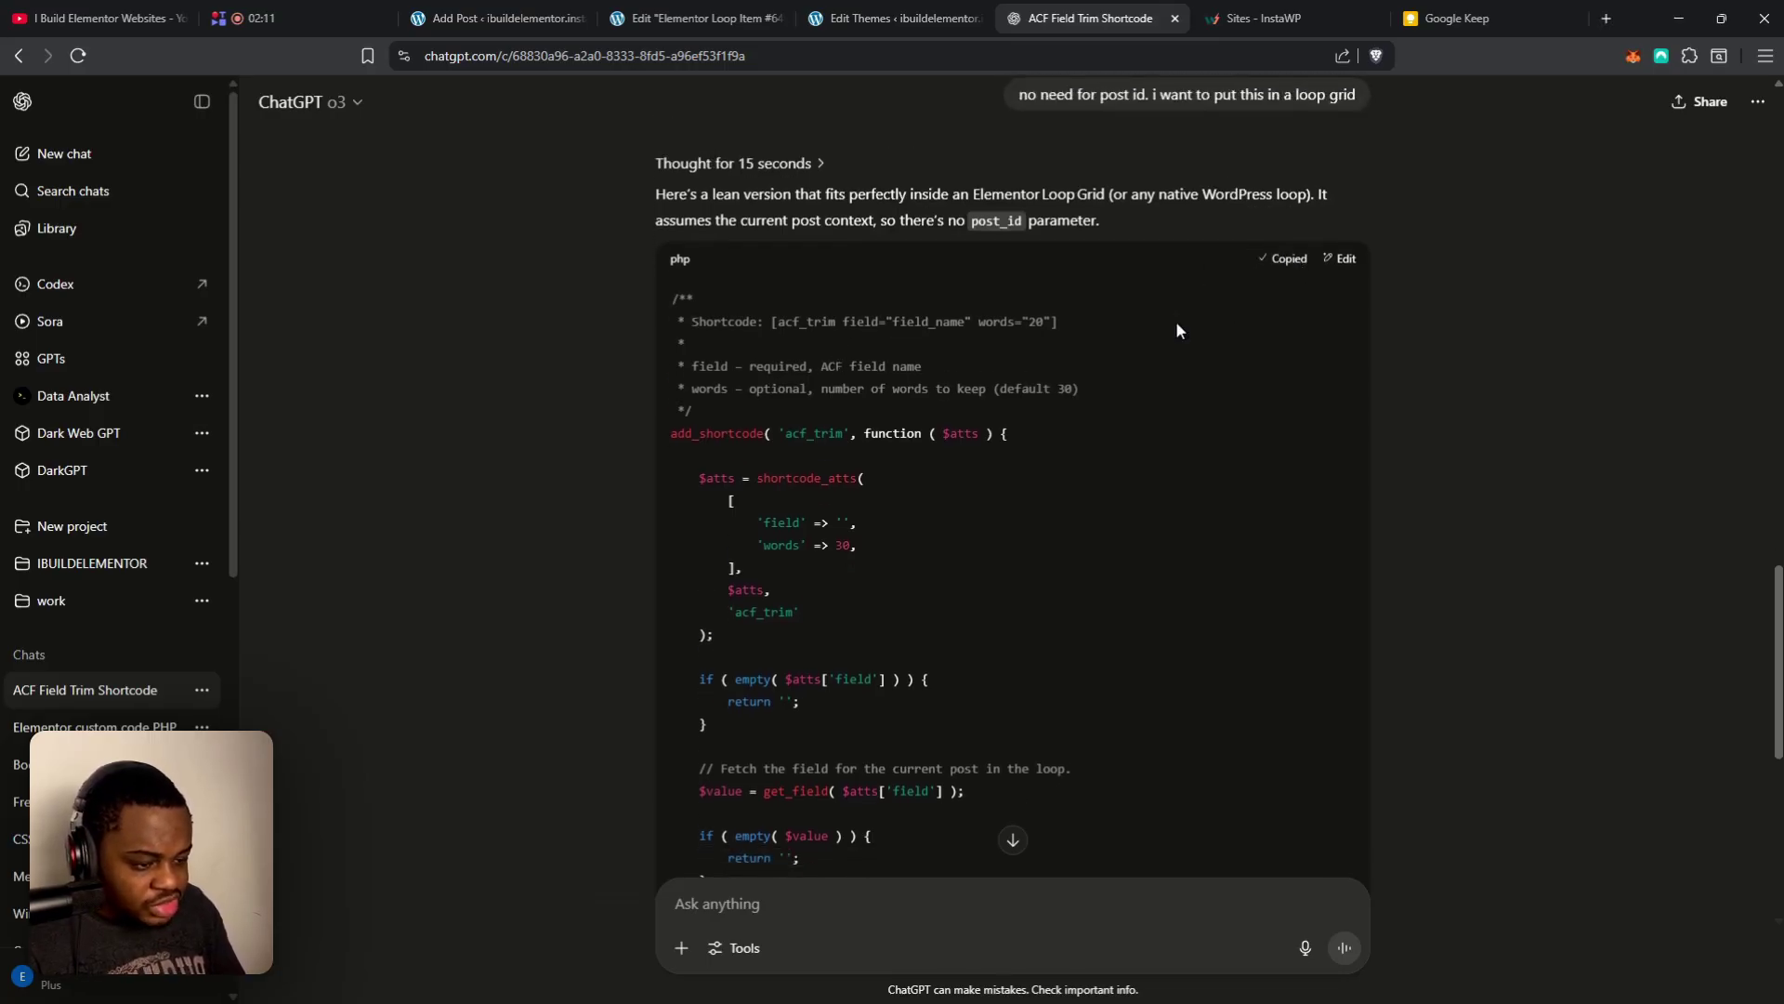
# - Switch to the WordPress theme file editor and paste the copied PHP code at the end of functions.php, several blank lines below the existing code
pyautogui.click(898, 11)
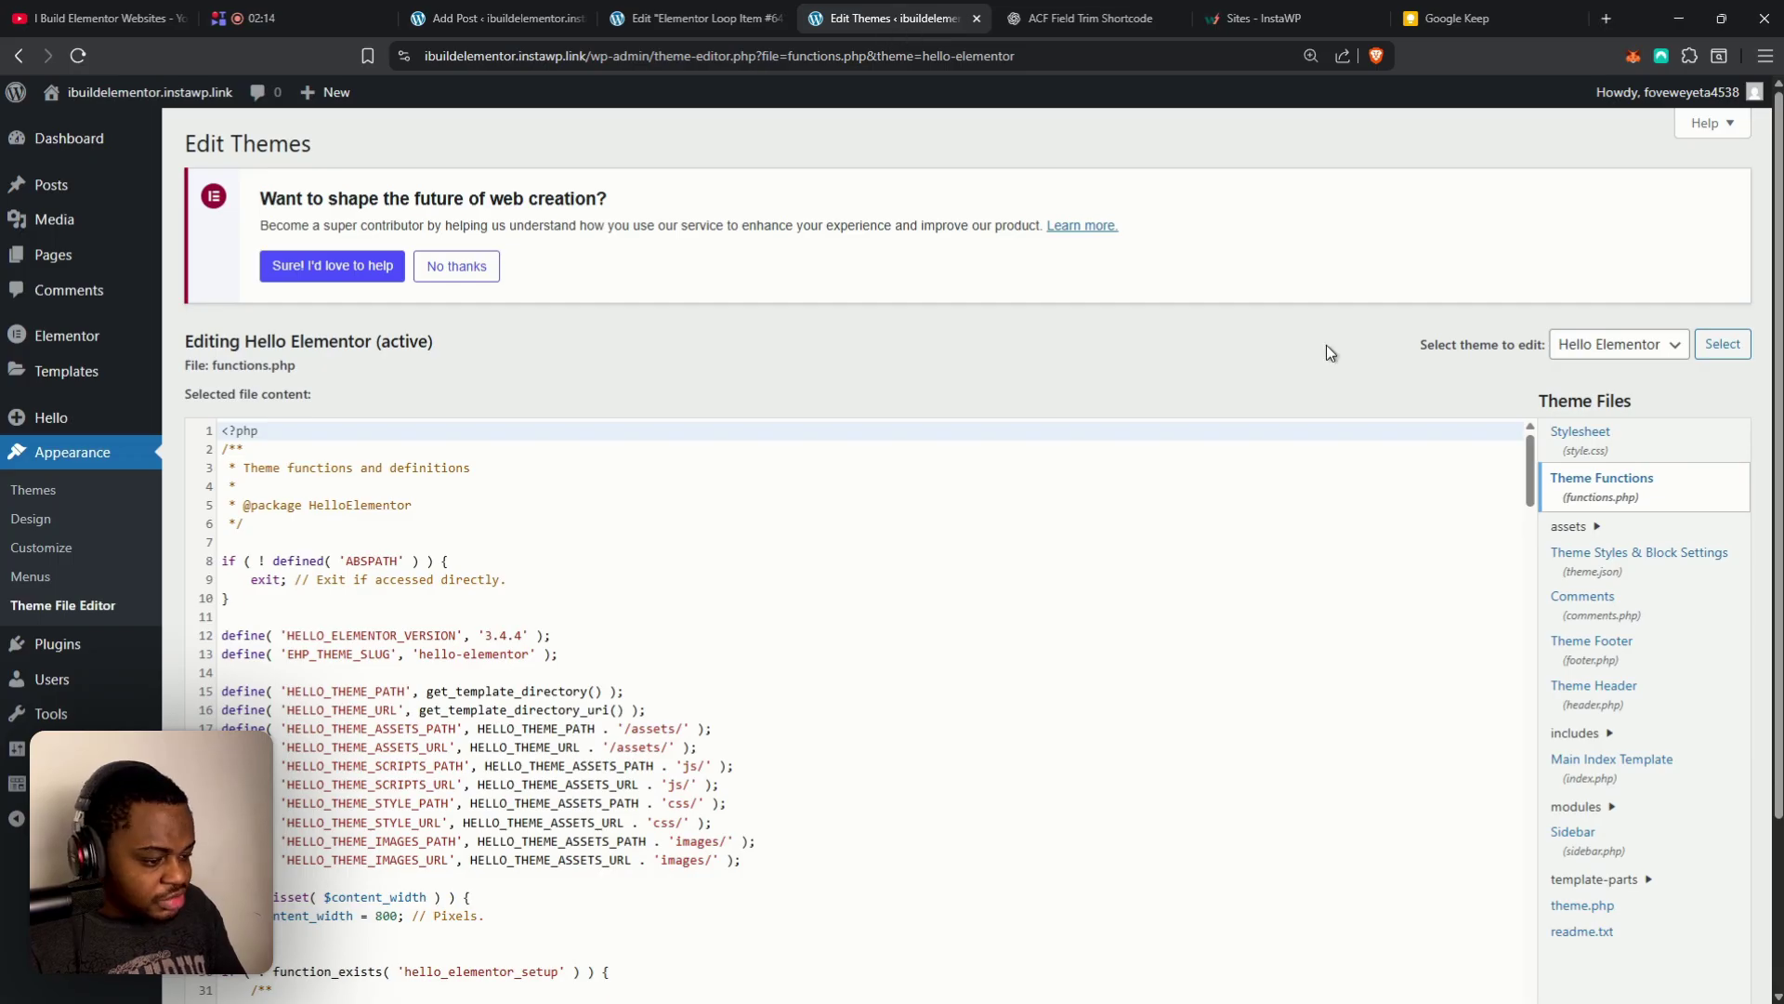
pyautogui.scroll(-2, 1169, 280)
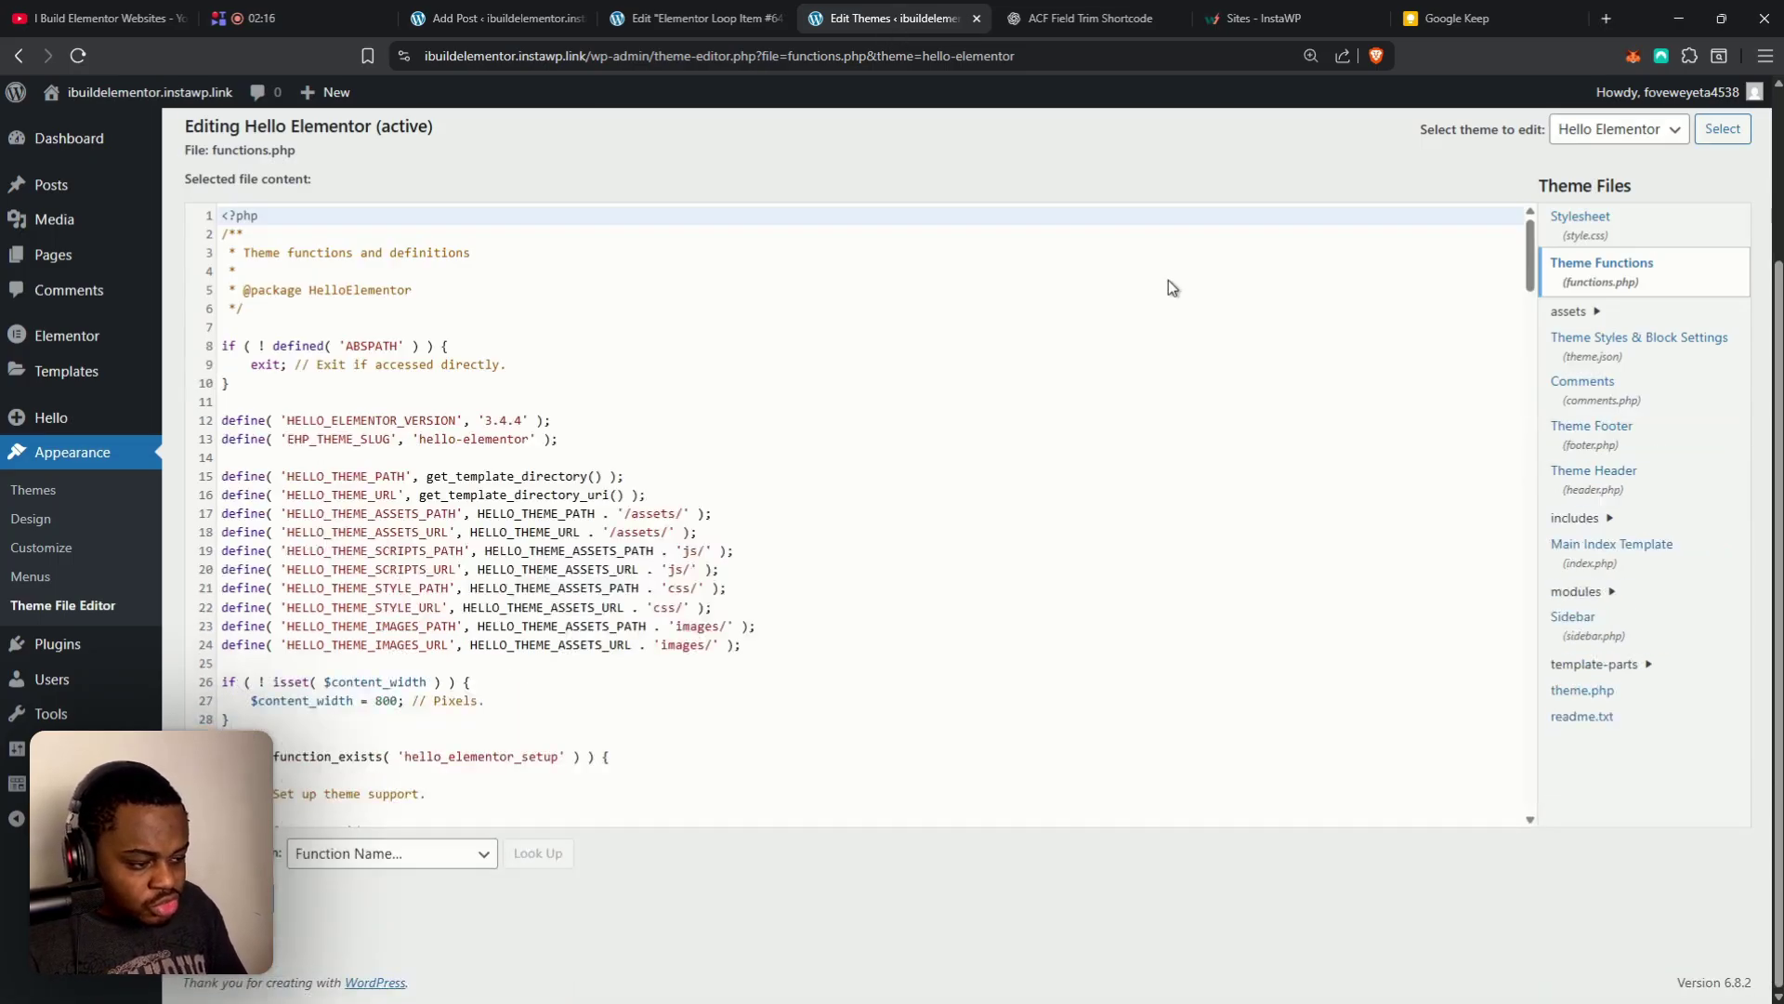
pyautogui.scroll(-20, 1174, 386)
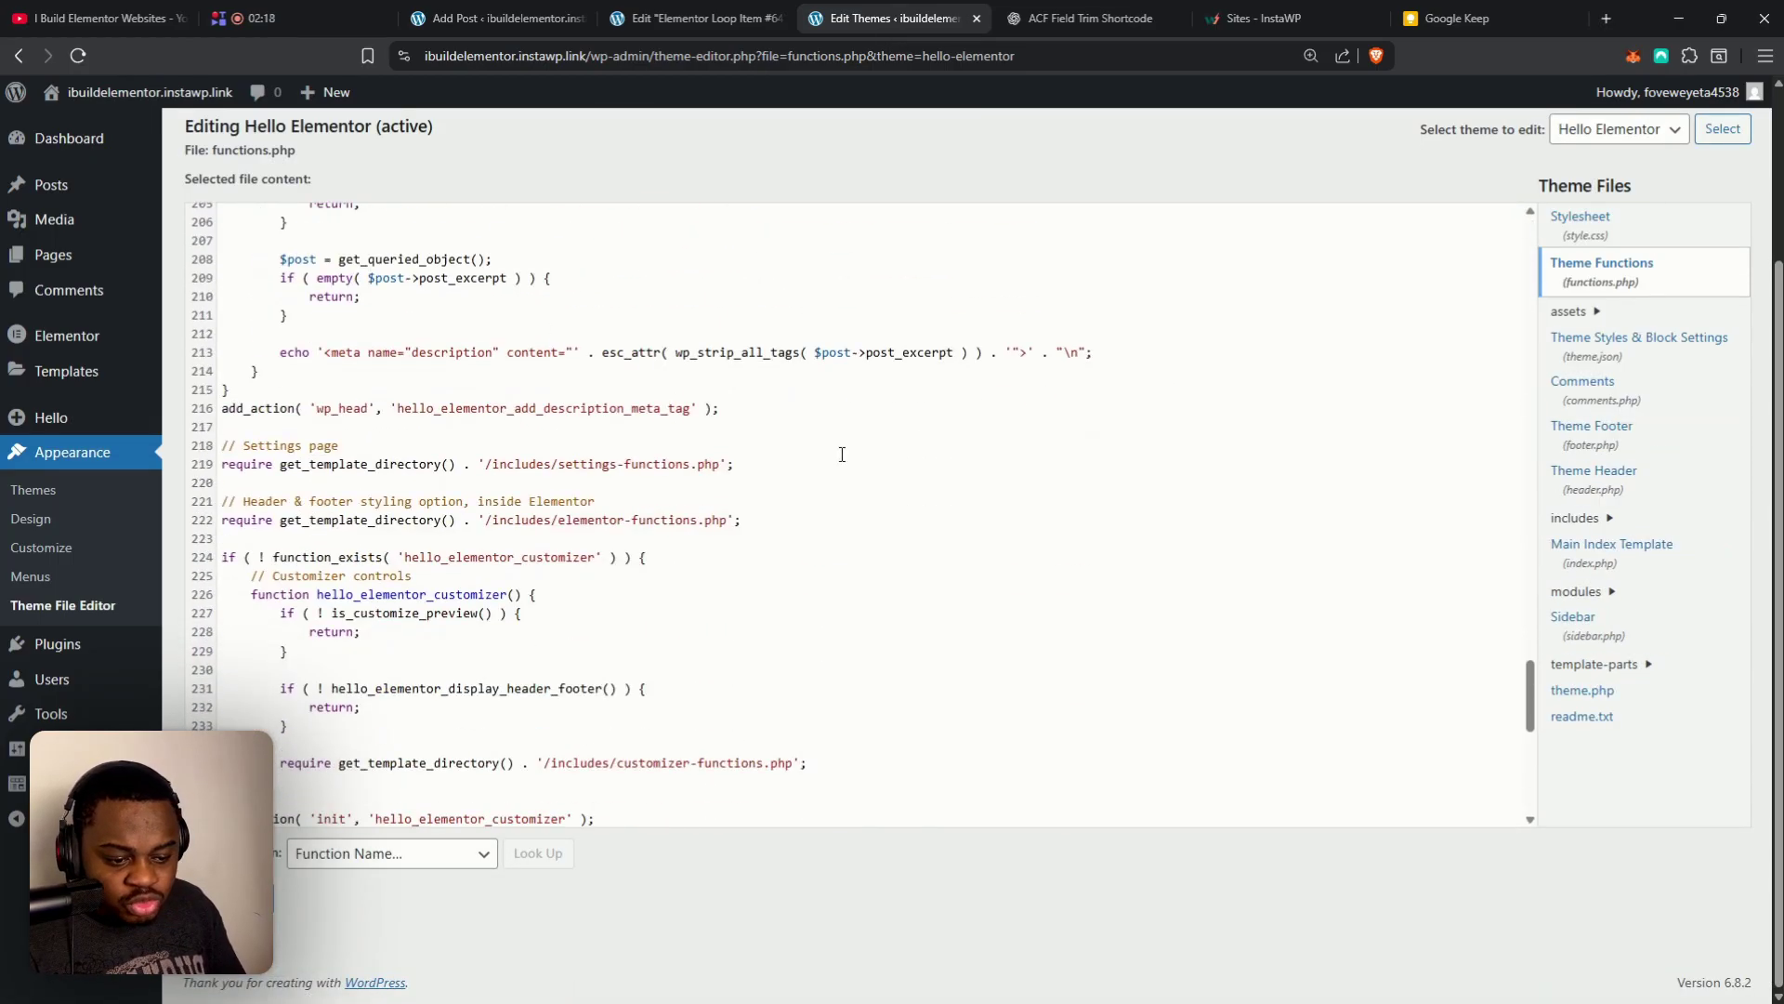
pyautogui.scroll(-7, 772, 518)
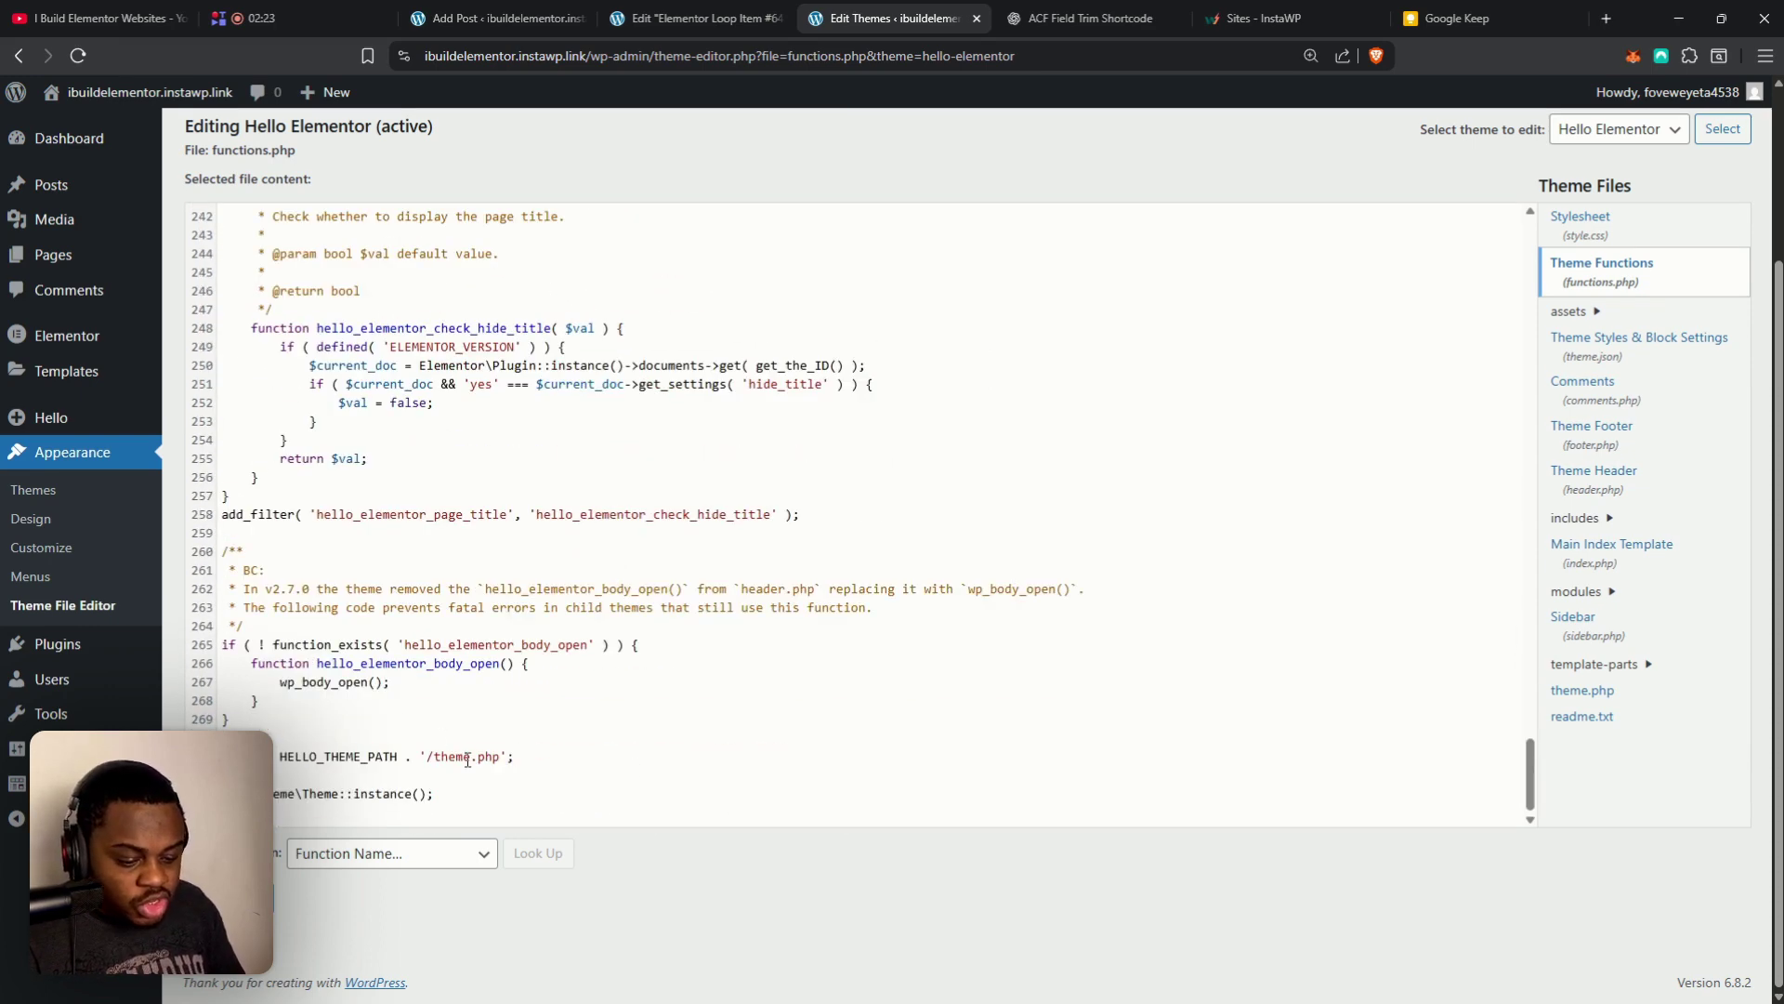
pyautogui.click(477, 814)
pyautogui.press('Return')
pyautogui.press('Return')
pyautogui.press('Return')
pyautogui.press('Return')
pyautogui.press('Return')
pyautogui.press('Return')
pyautogui.press('Return')
pyautogui.press('Return')
pyautogui.press('Return')
pyautogui.press('Return')
pyautogui.press('Return')
pyautogui.press('Return')
pyautogui.press('Return')
pyautogui.press('Return')
pyautogui.press('Return')
pyautogui.press('Return')
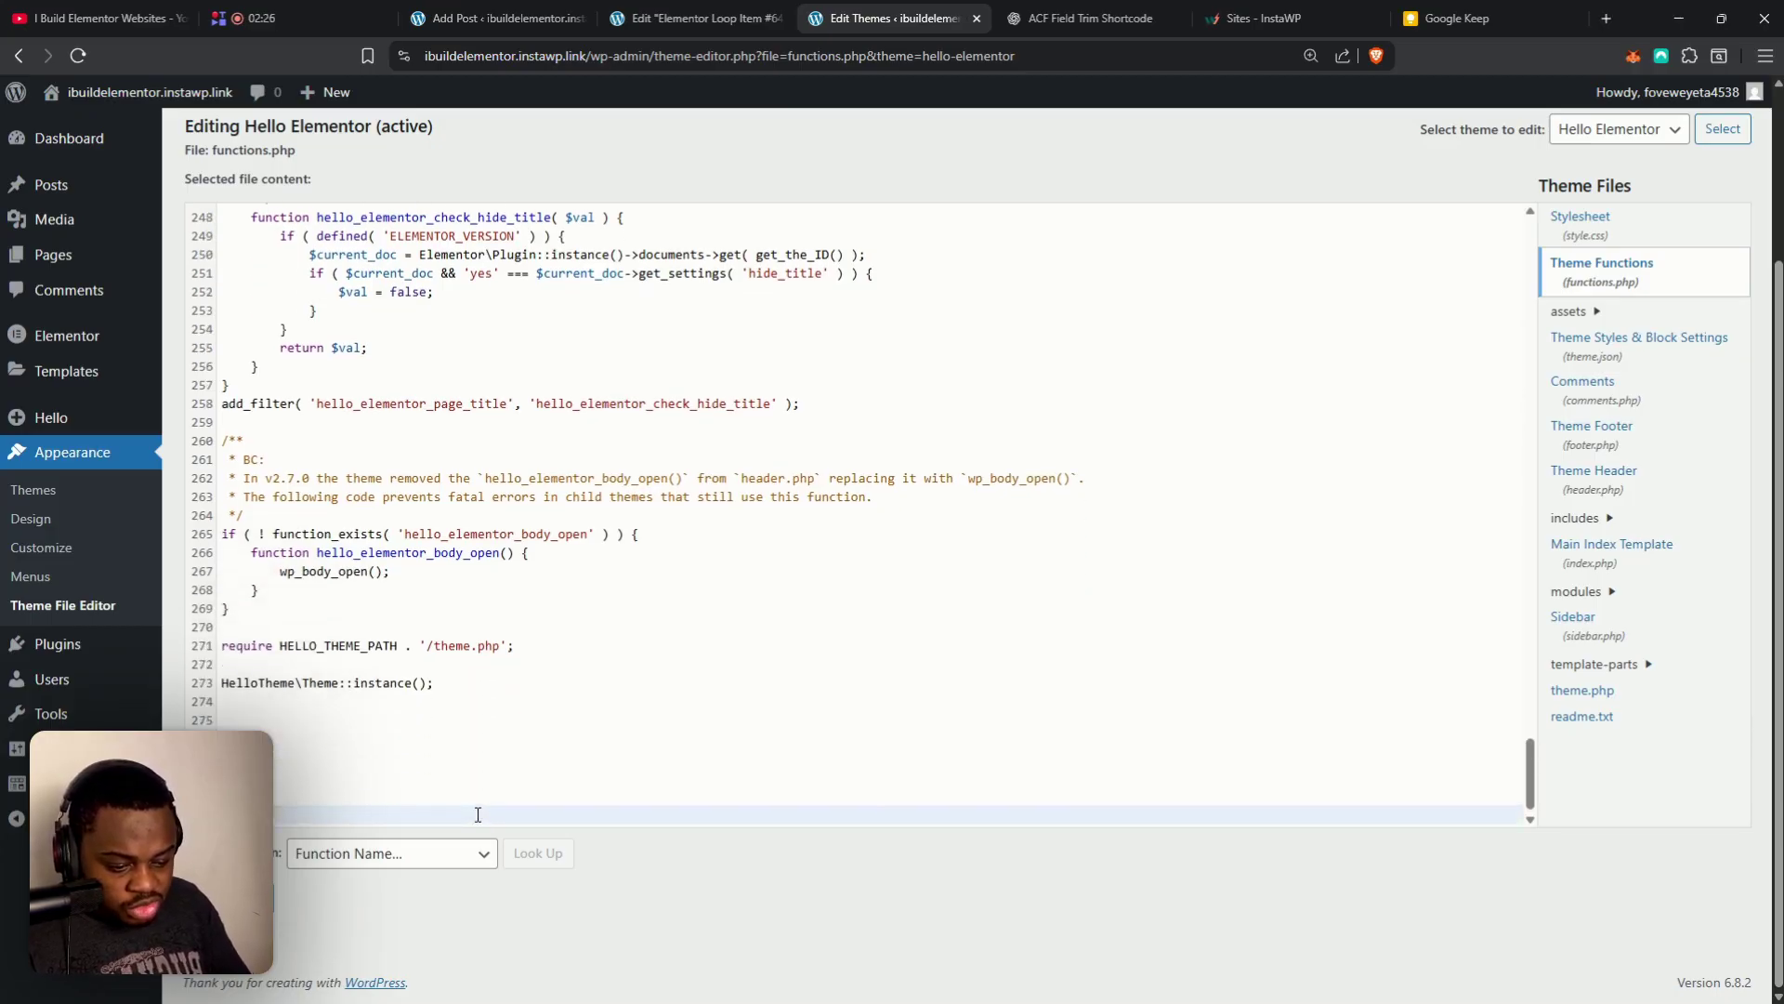
pyautogui.click(406, 732)
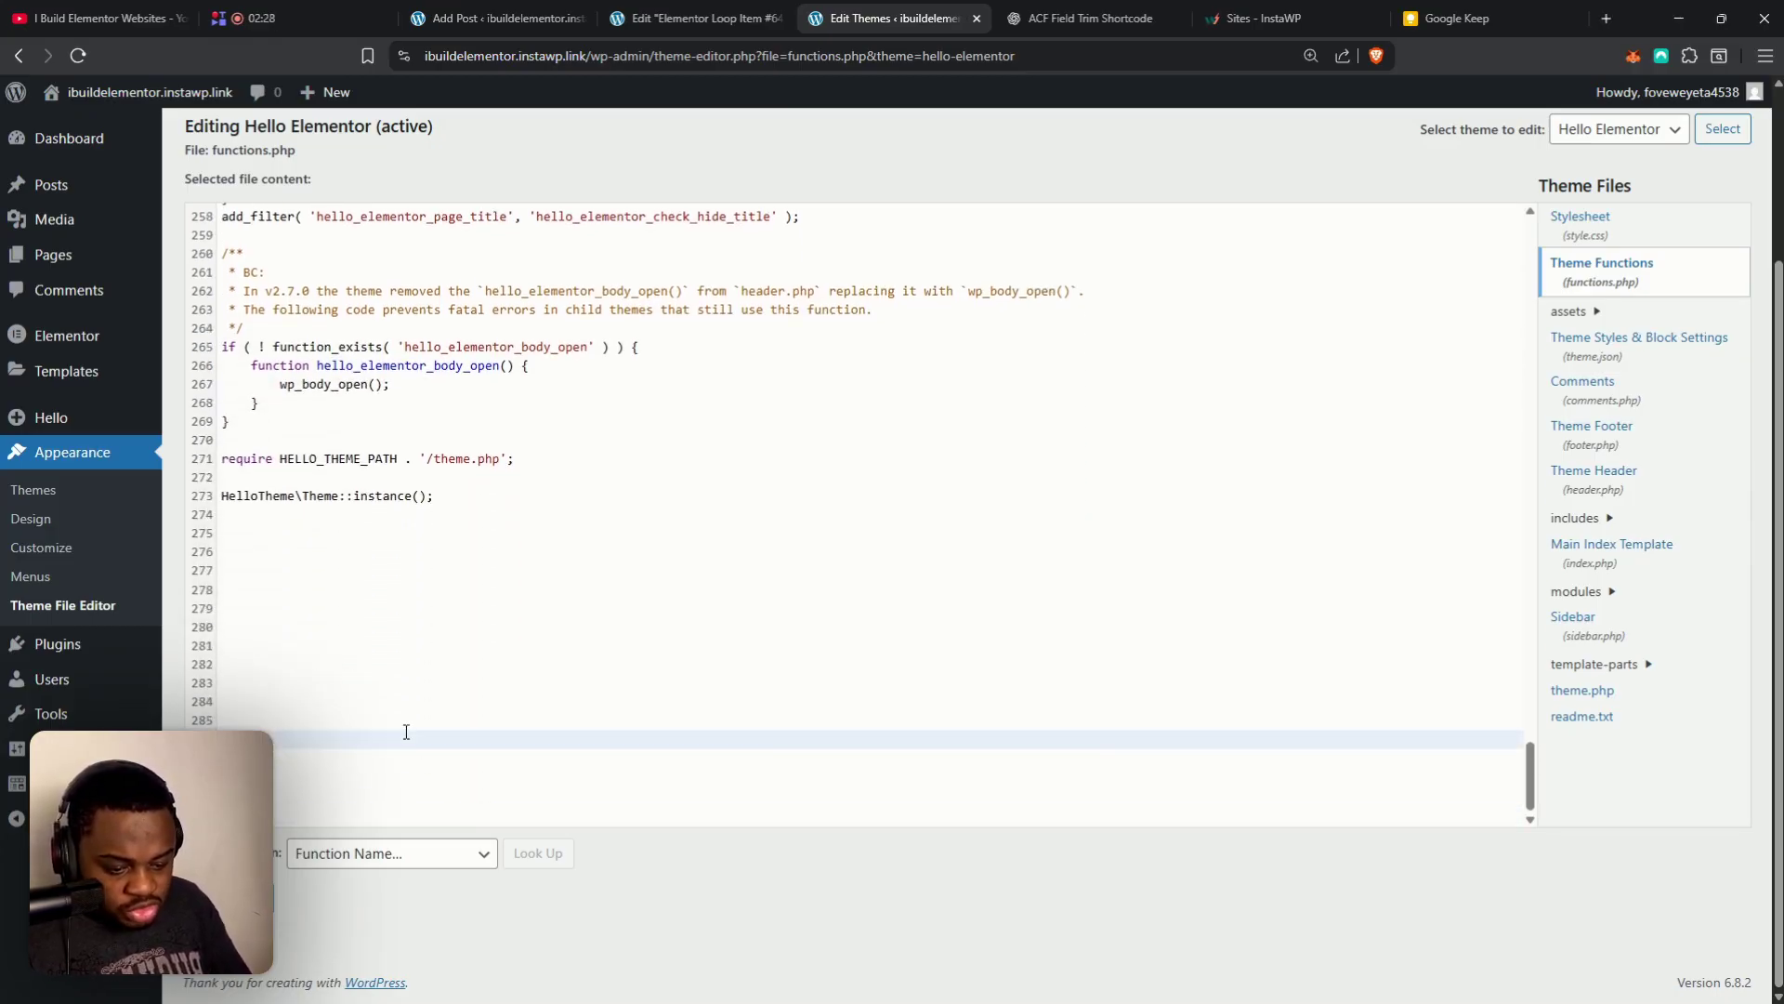
pyautogui.hotkey('ctrl', 'v')
# - Copy the sample shortcode [acf_trim field="field_name" words="20"] from the pasted code's comment and save functions.php
pyautogui.scroll(3, 391, 604)
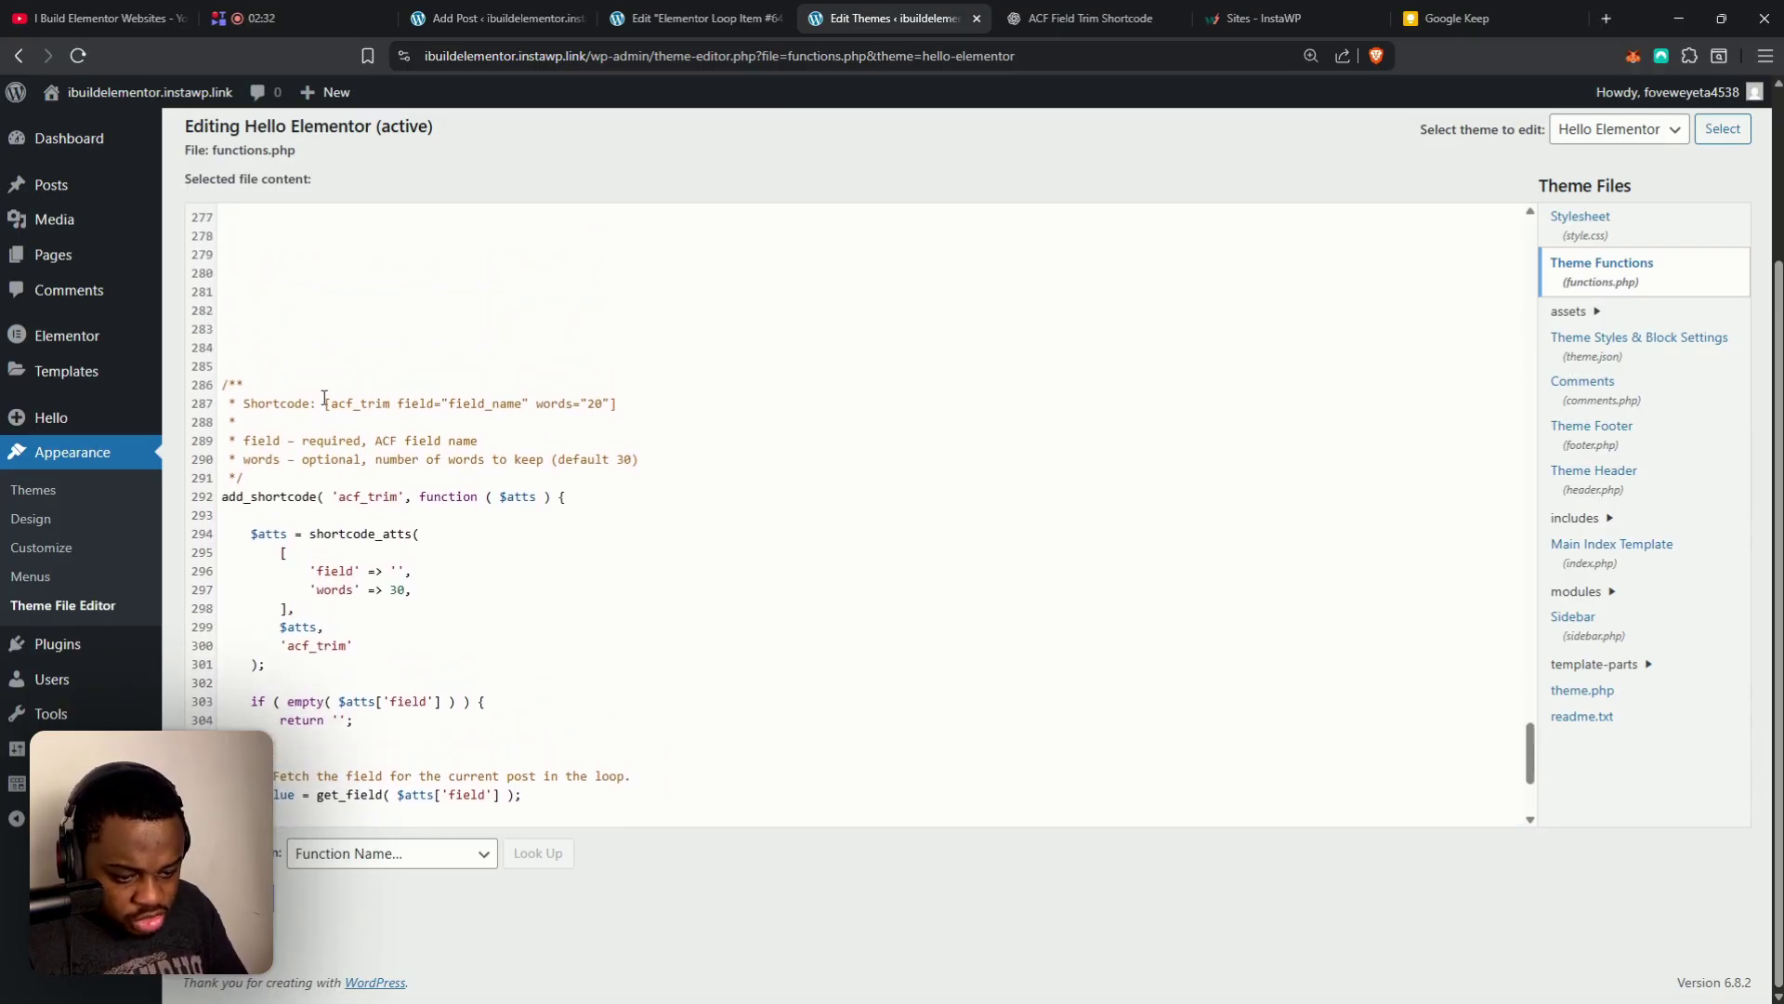
pyautogui.moveTo(324, 397); pyautogui.dragTo(621, 399)
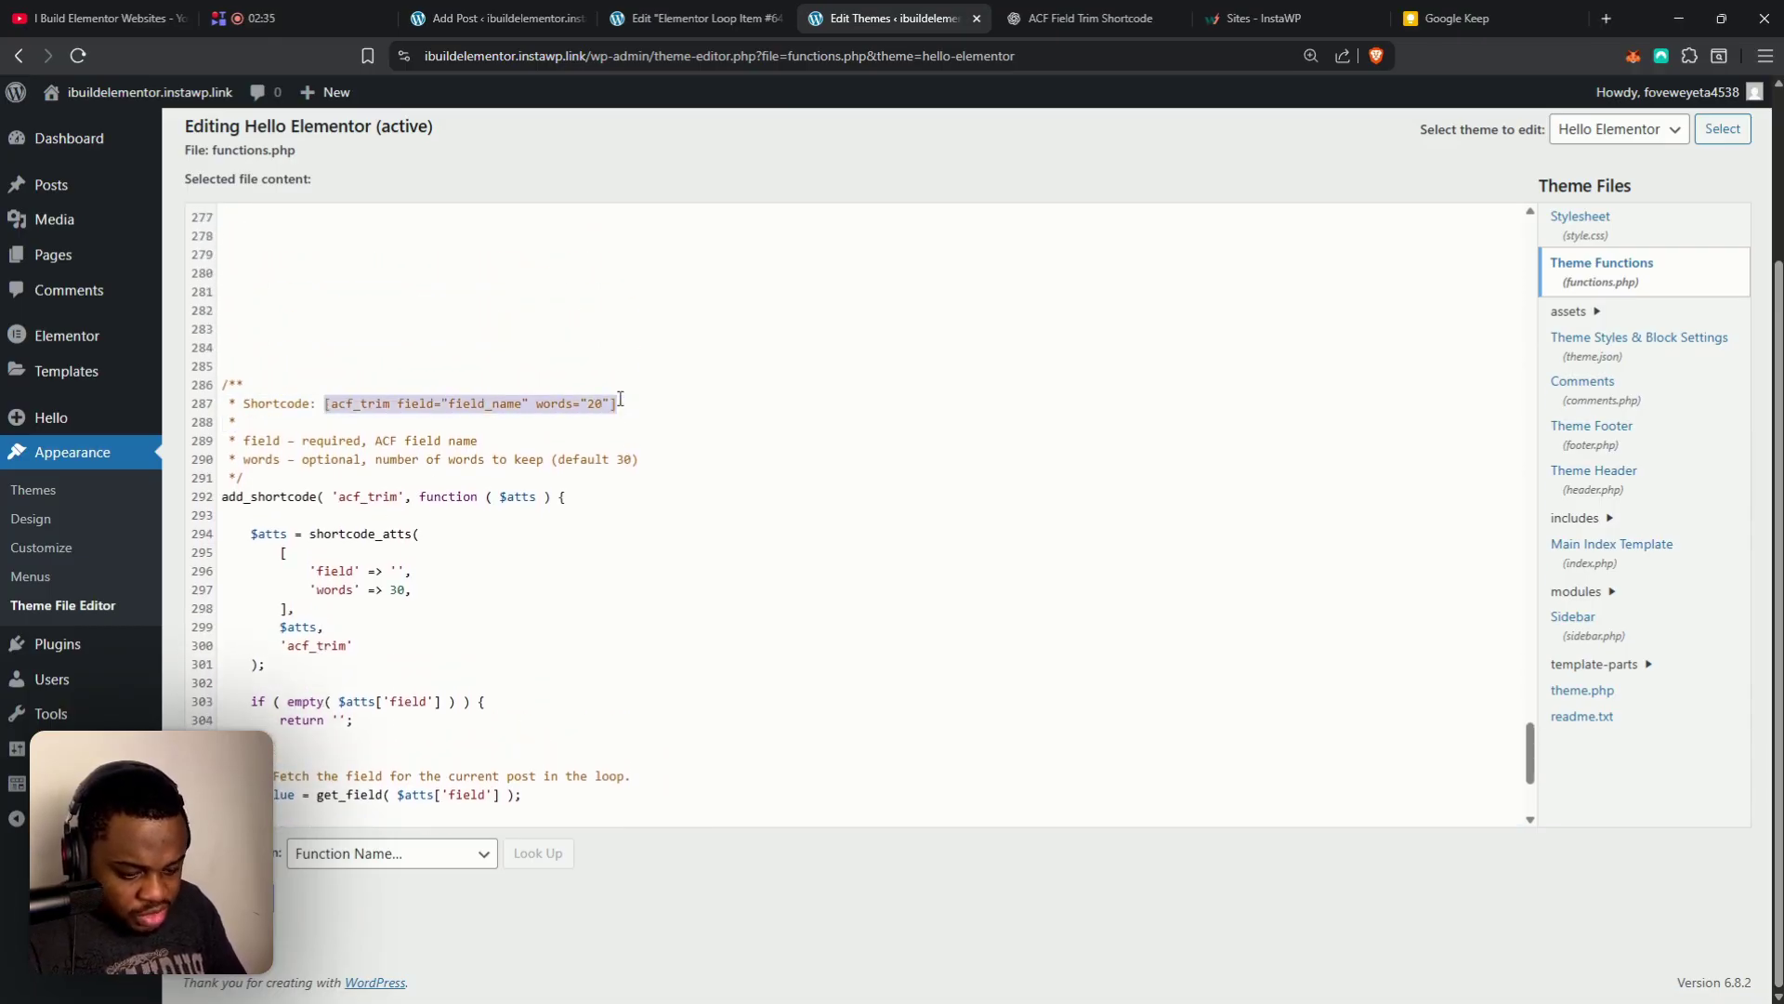
pyautogui.click(238, 898)
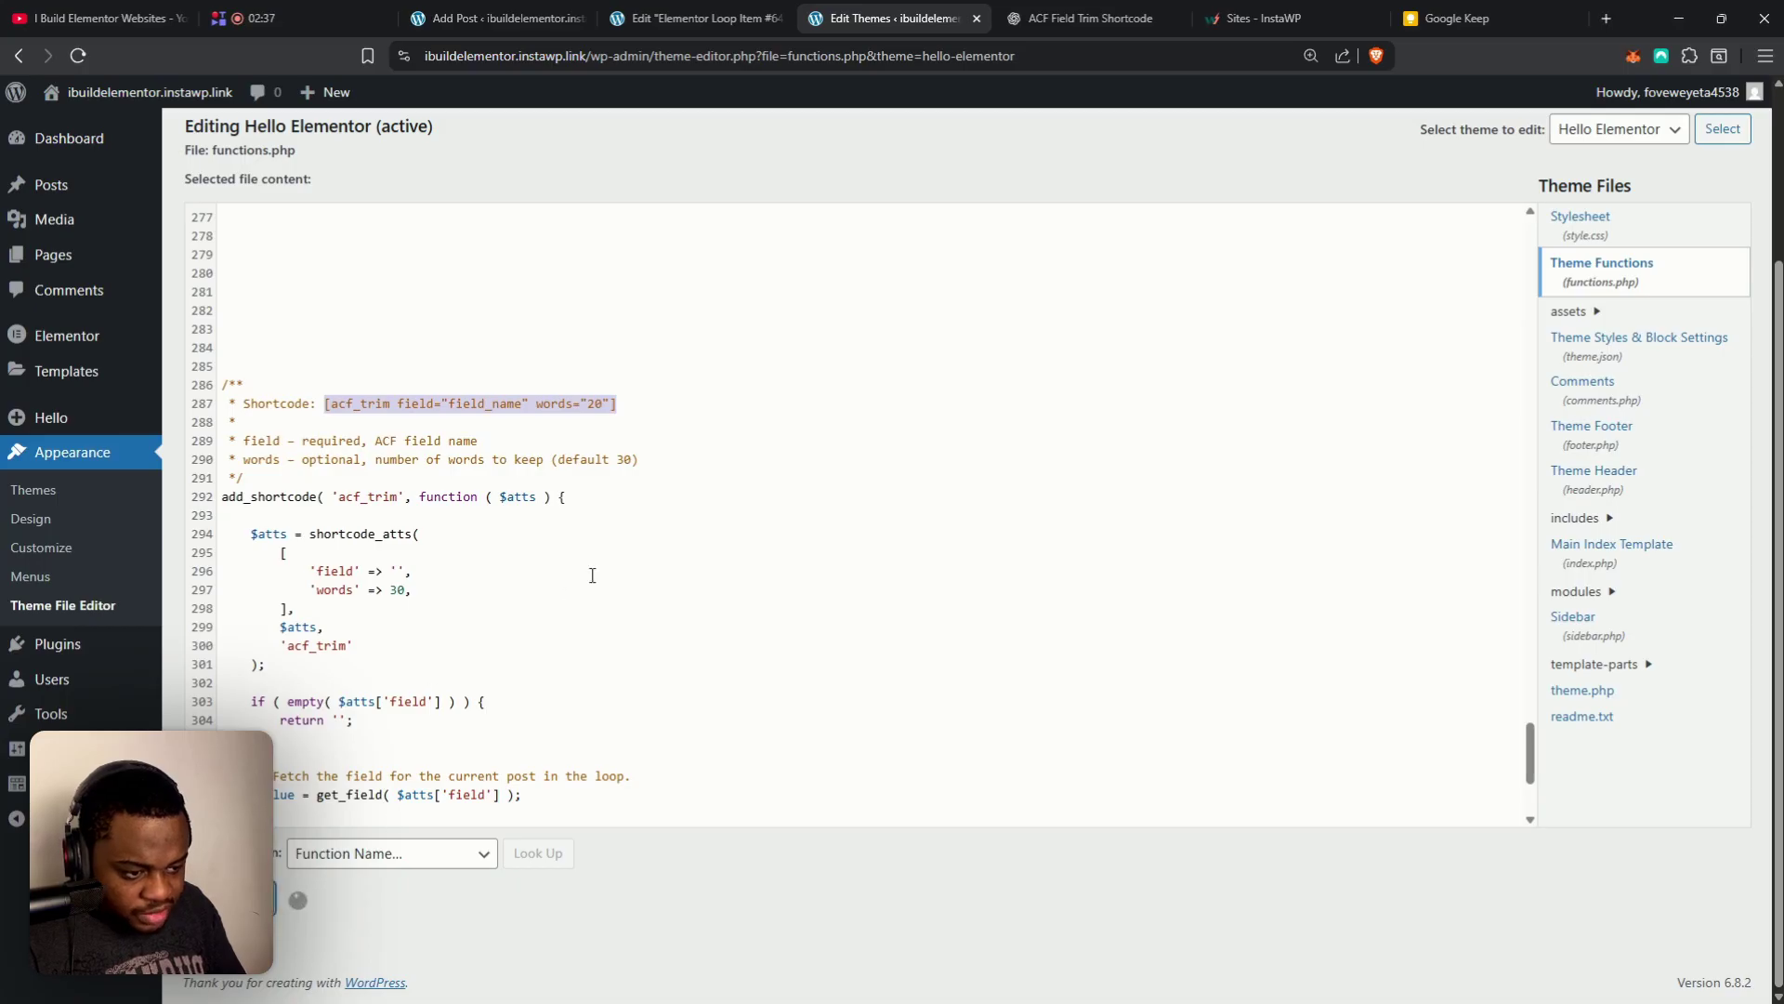
pyautogui.click(428, 460)
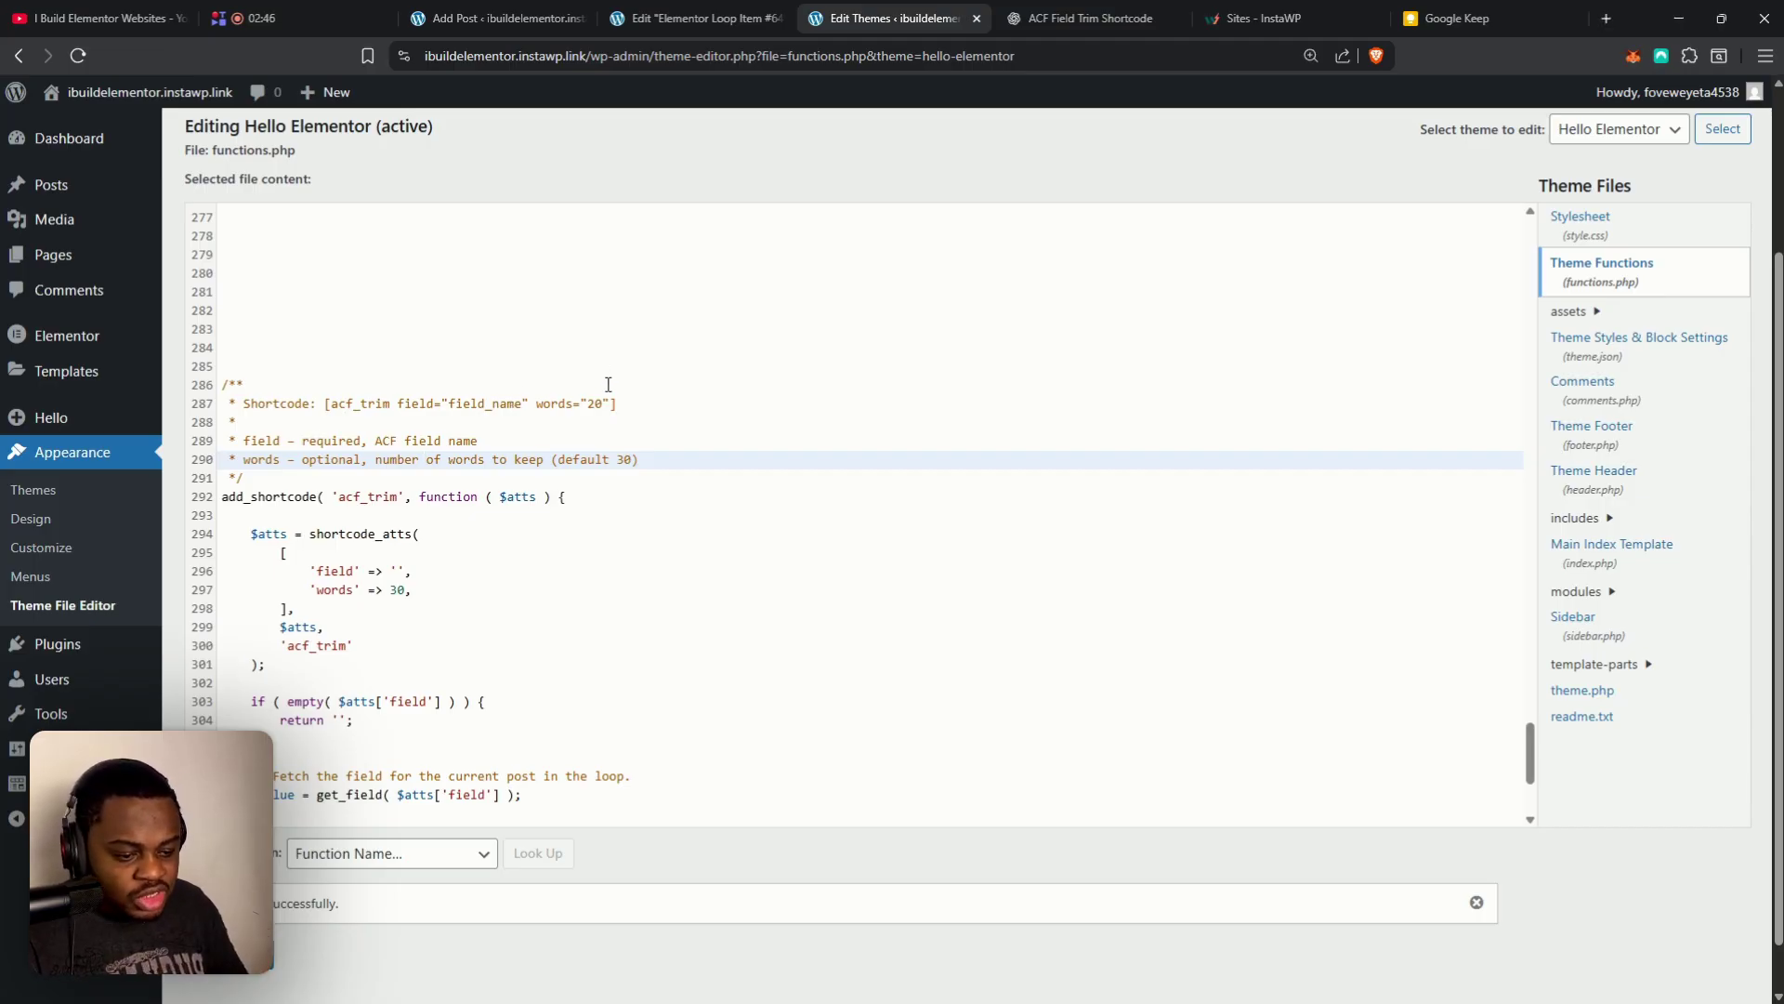
# - Return to the Elementor loop item and replace the heading title's ACF Field tag with the Shortcode dynamic tag
pyautogui.click(652, 28)
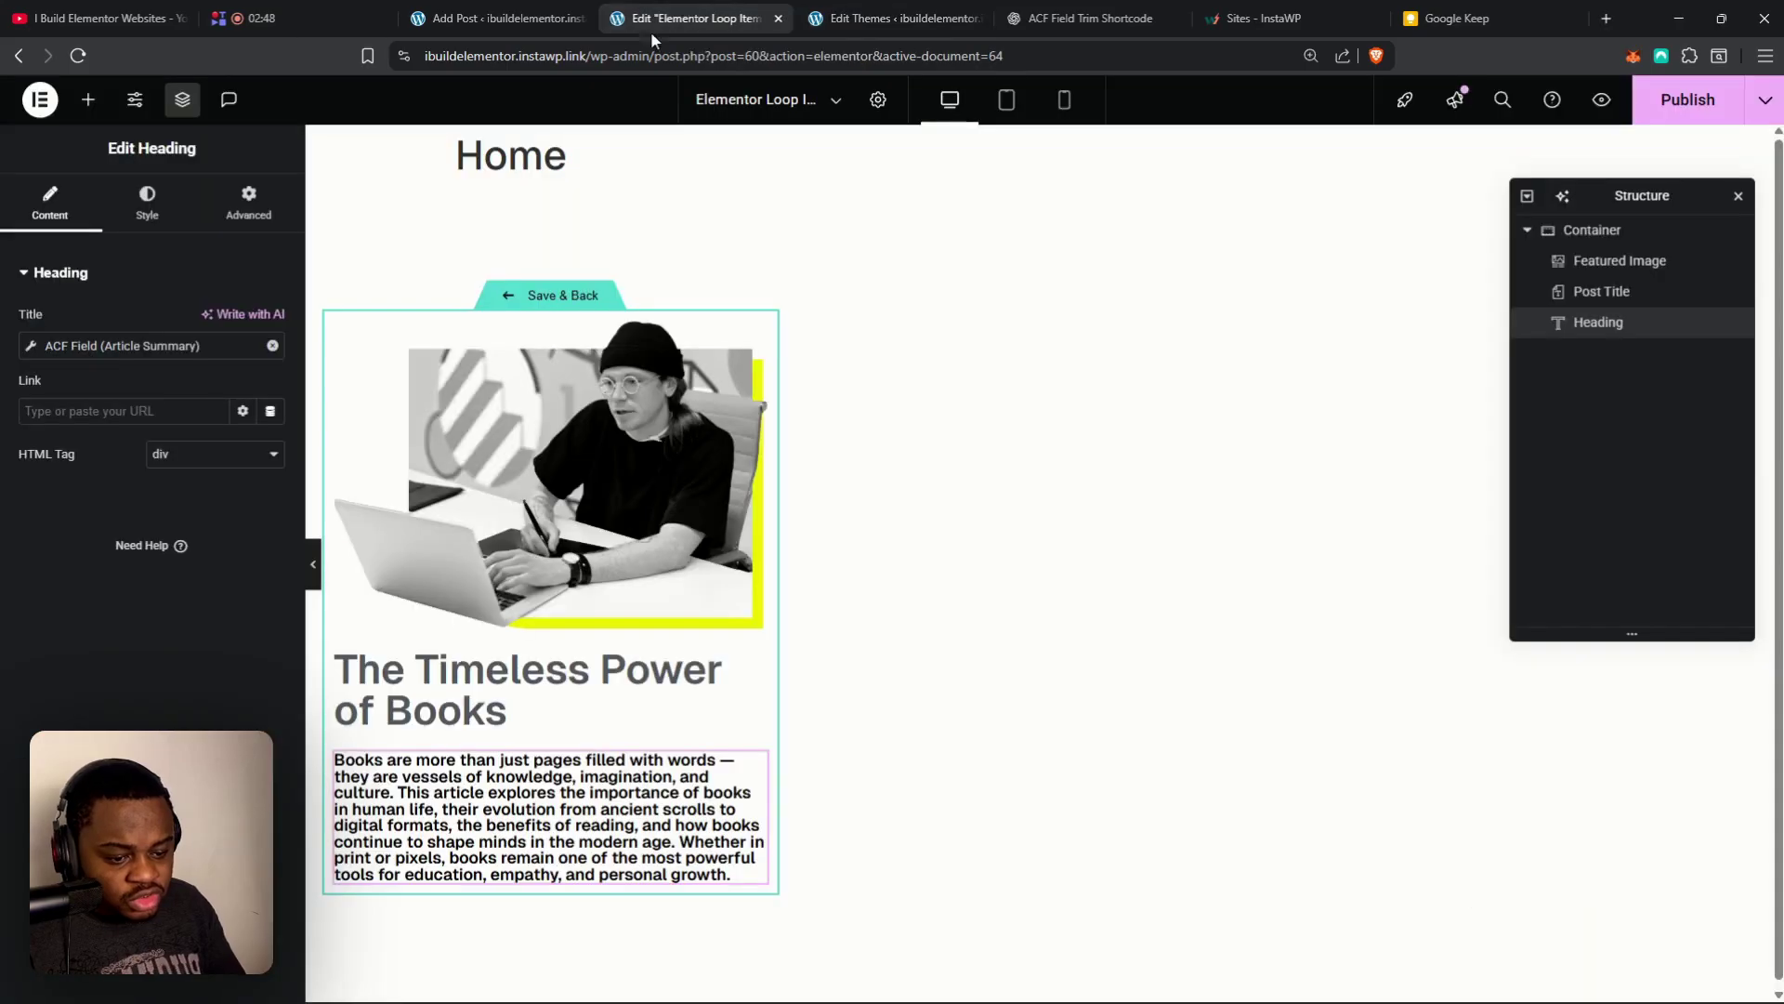
pyautogui.click(162, 351)
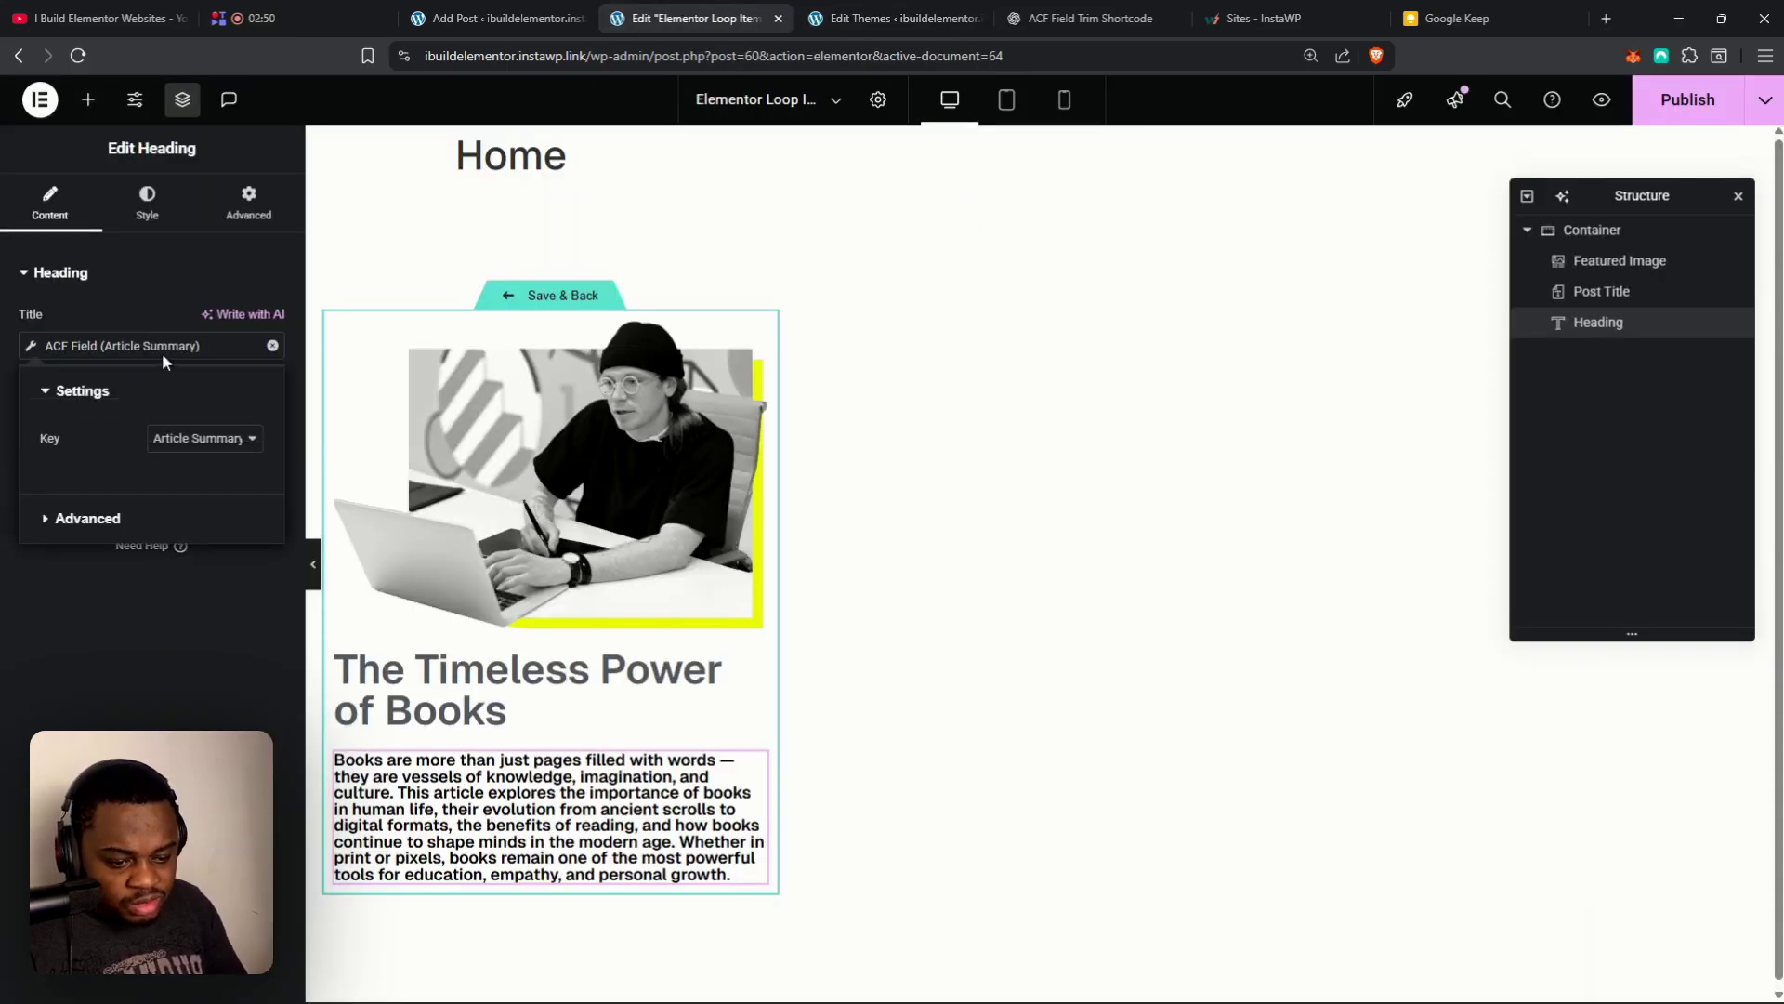
pyautogui.click(249, 351)
pyautogui.click(272, 347)
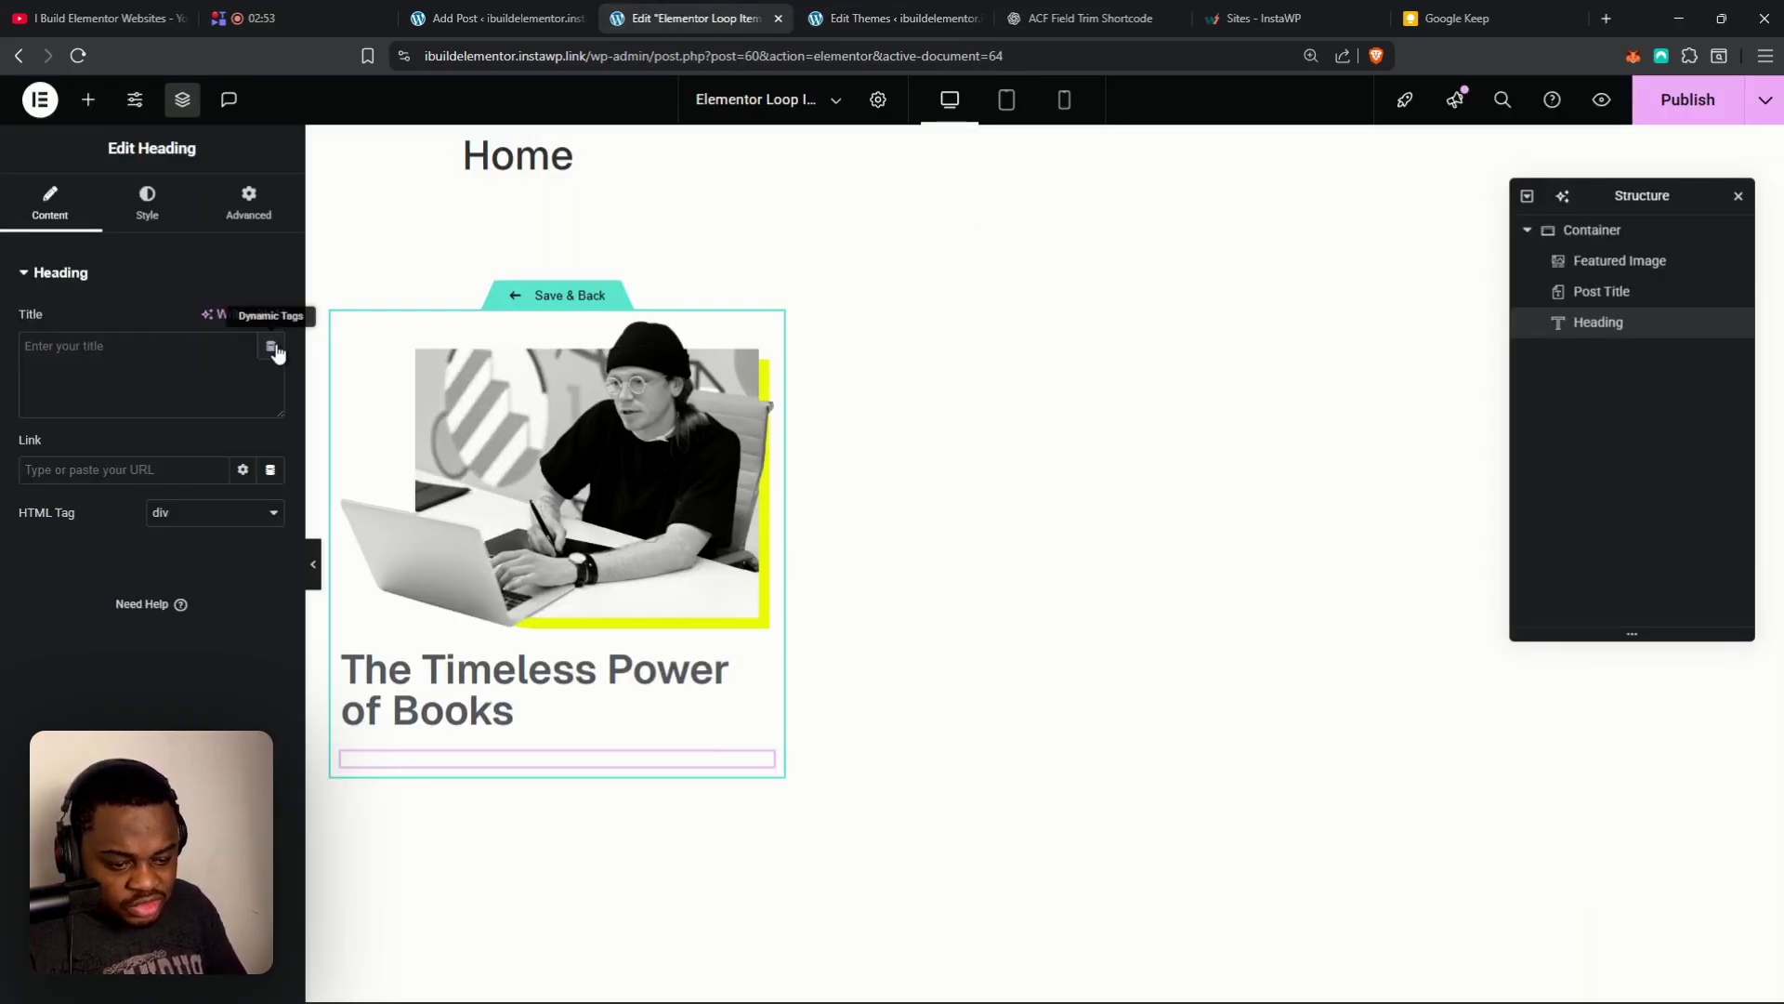
pyautogui.click(270, 348)
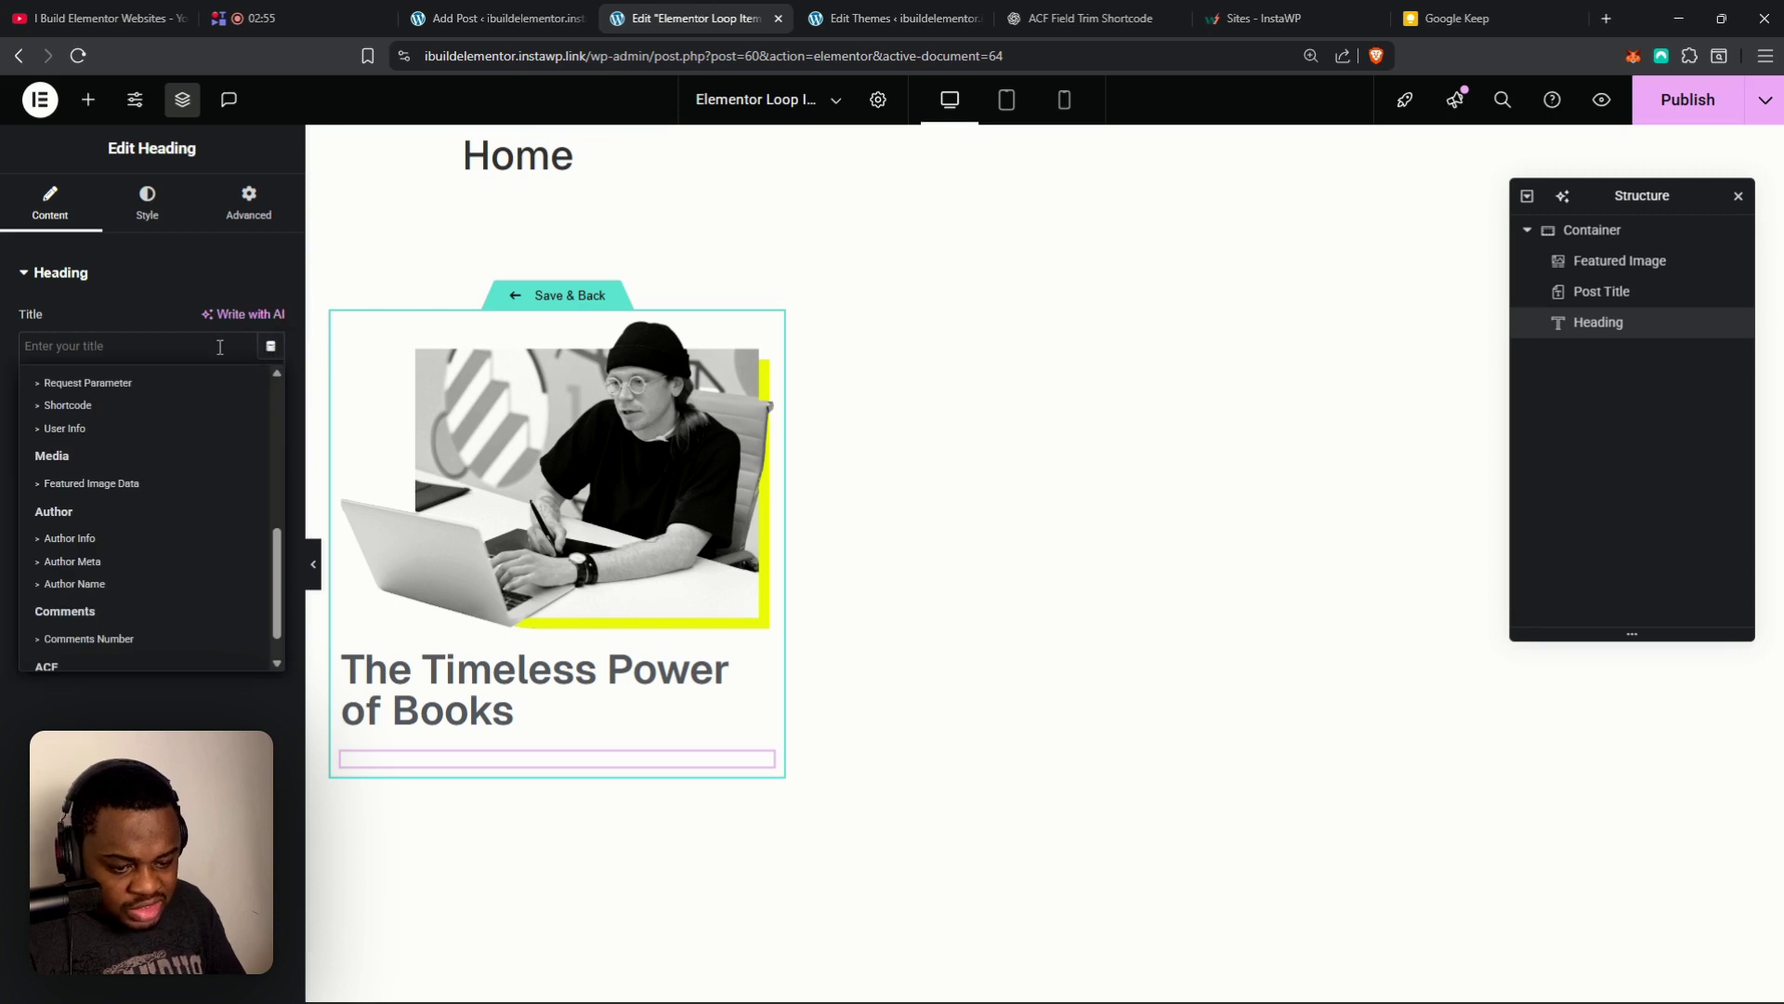
pyautogui.click(86, 403)
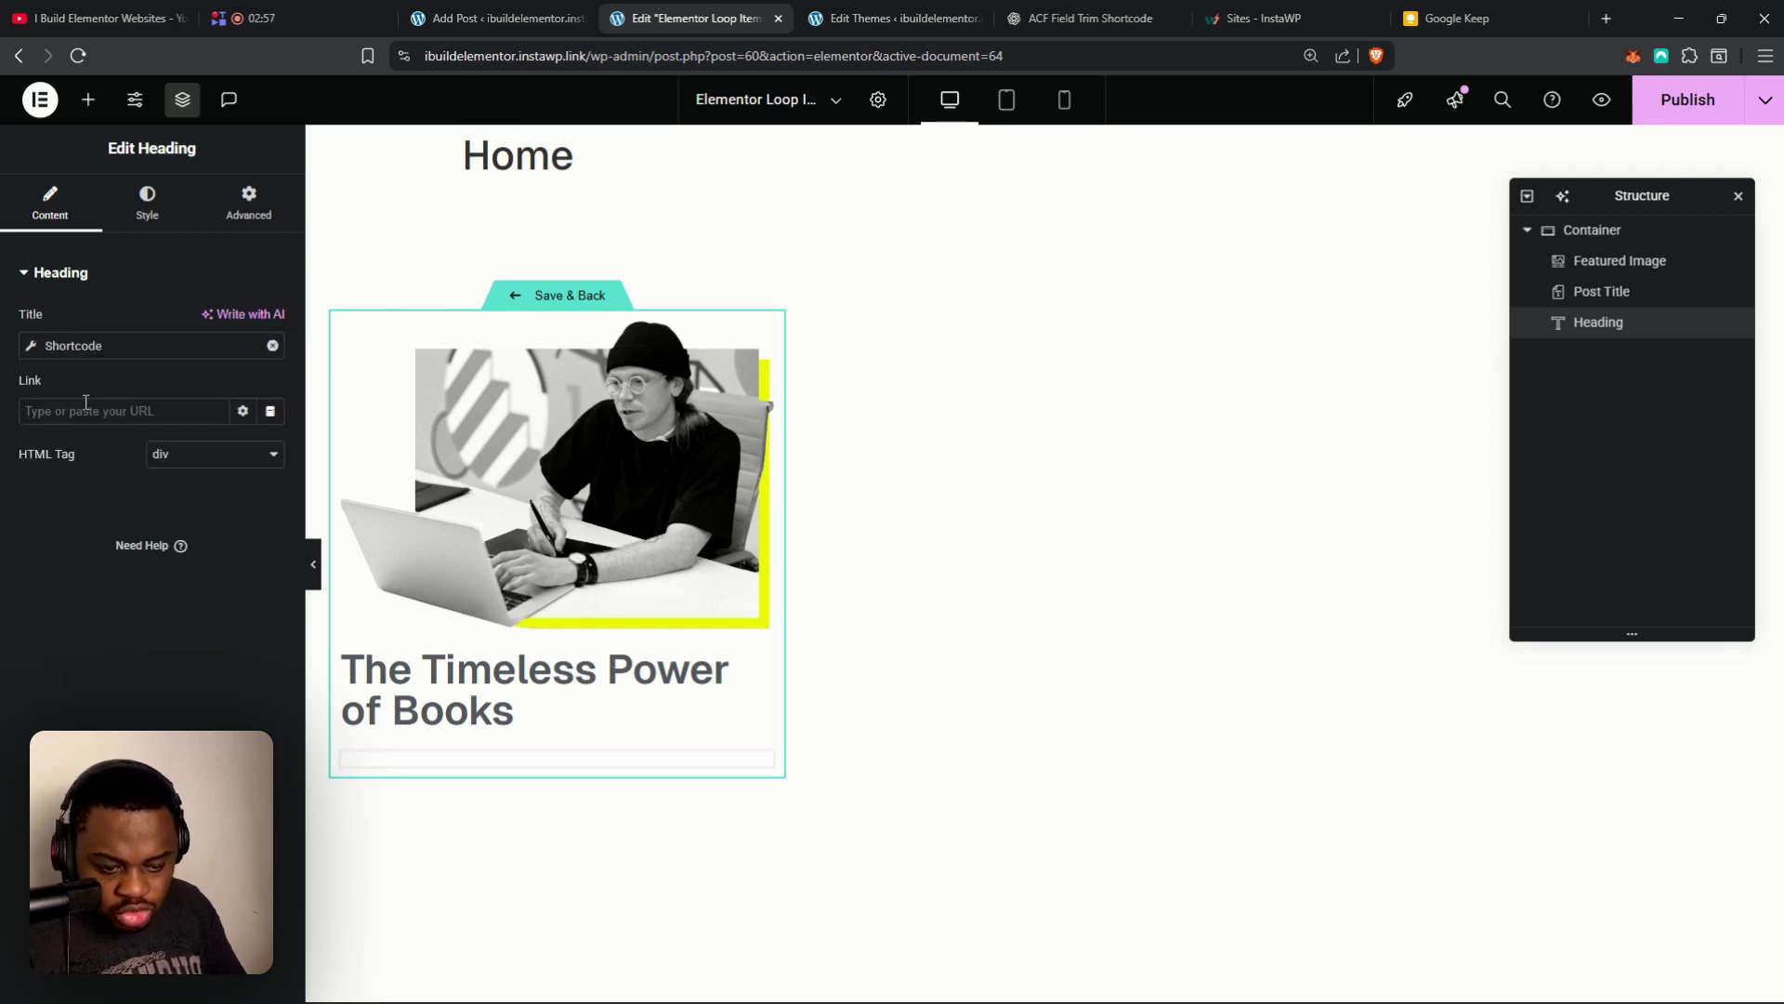
# - Enter [acf_trim field="field_name" words="20"] as the shortcode in the title tag's settings
pyautogui.click(106, 346)
pyautogui.click(133, 466)
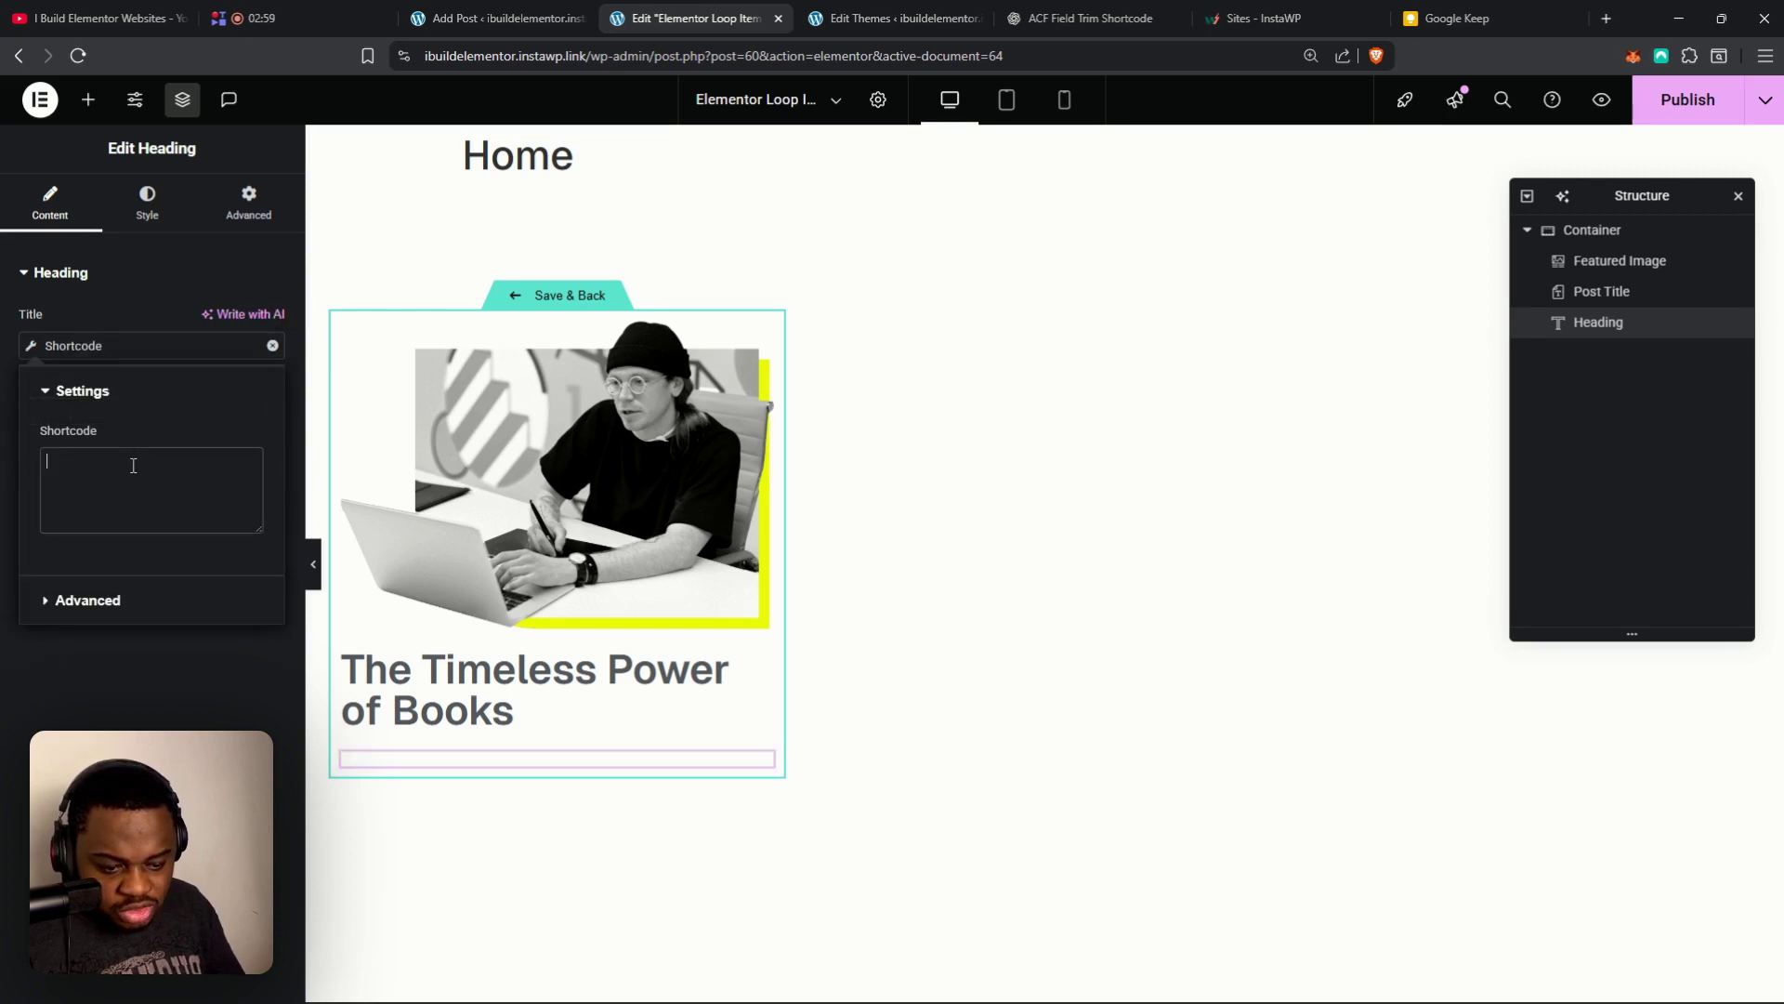
pyautogui.hotkey('ctrl', 'v')
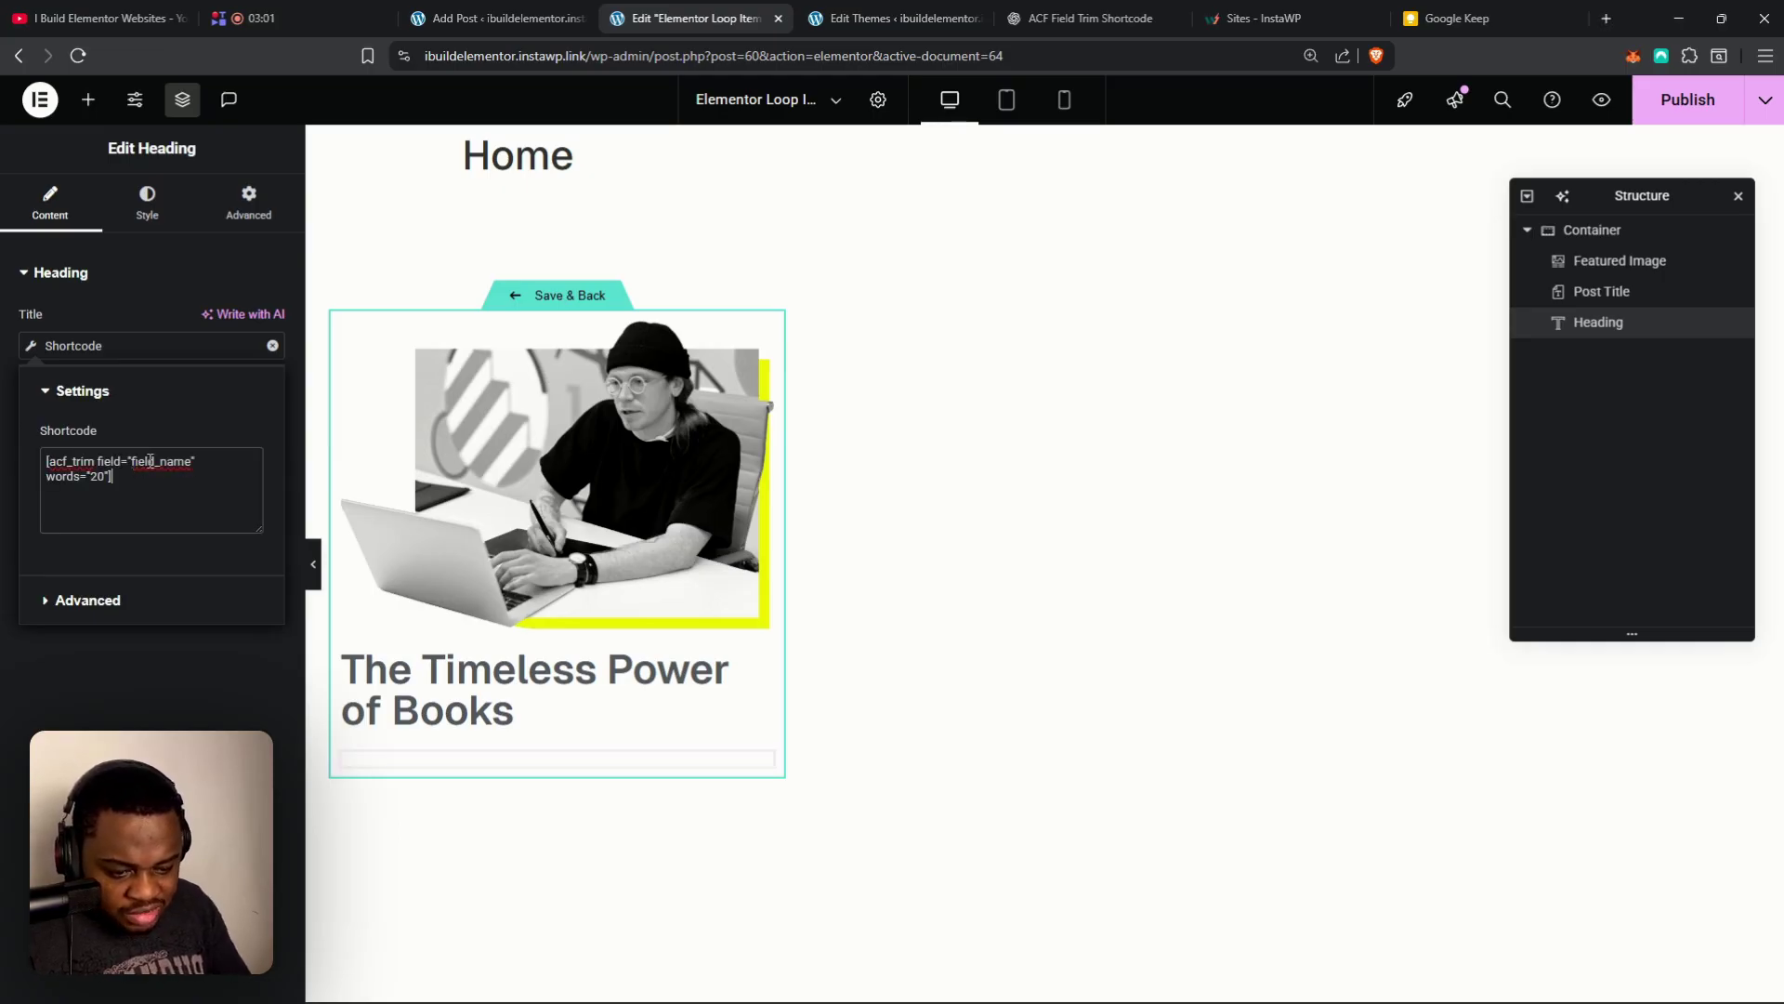
# - Switch to the post editor to check the Article Summary field's label and return to the Elementor loop item
pyautogui.click(488, 18)
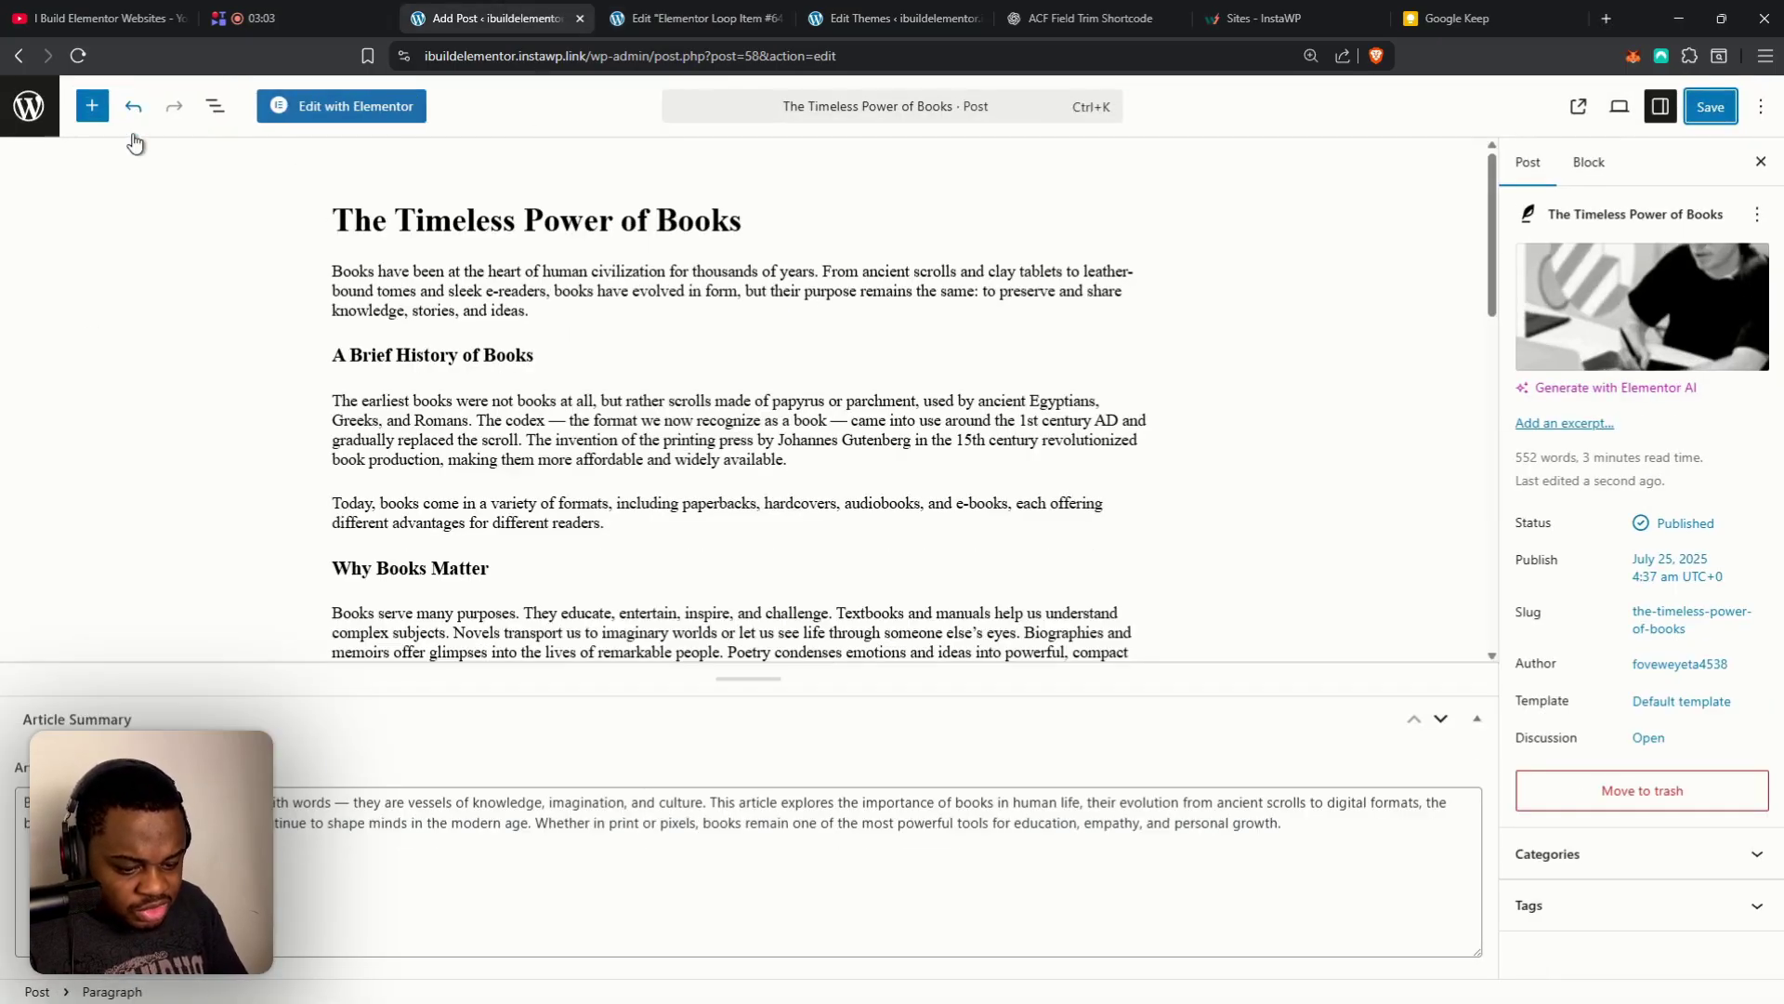
pyautogui.doubleClick(22, 767)
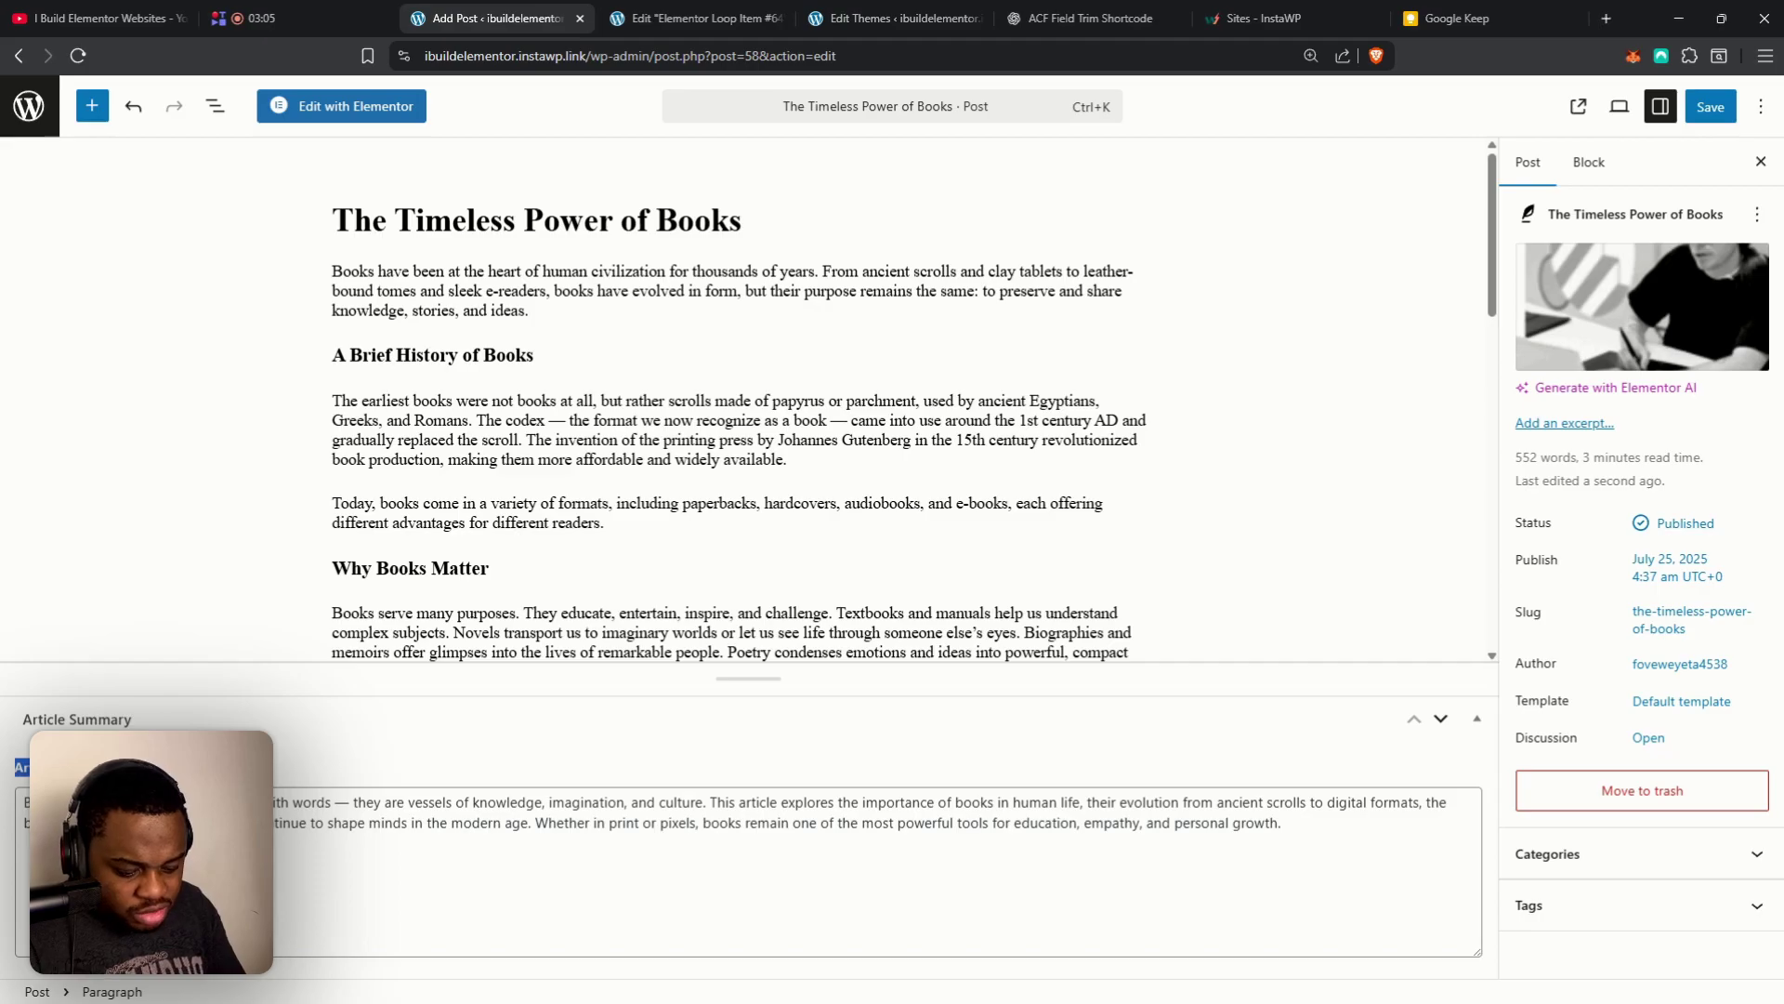
pyautogui.click(697, 18)
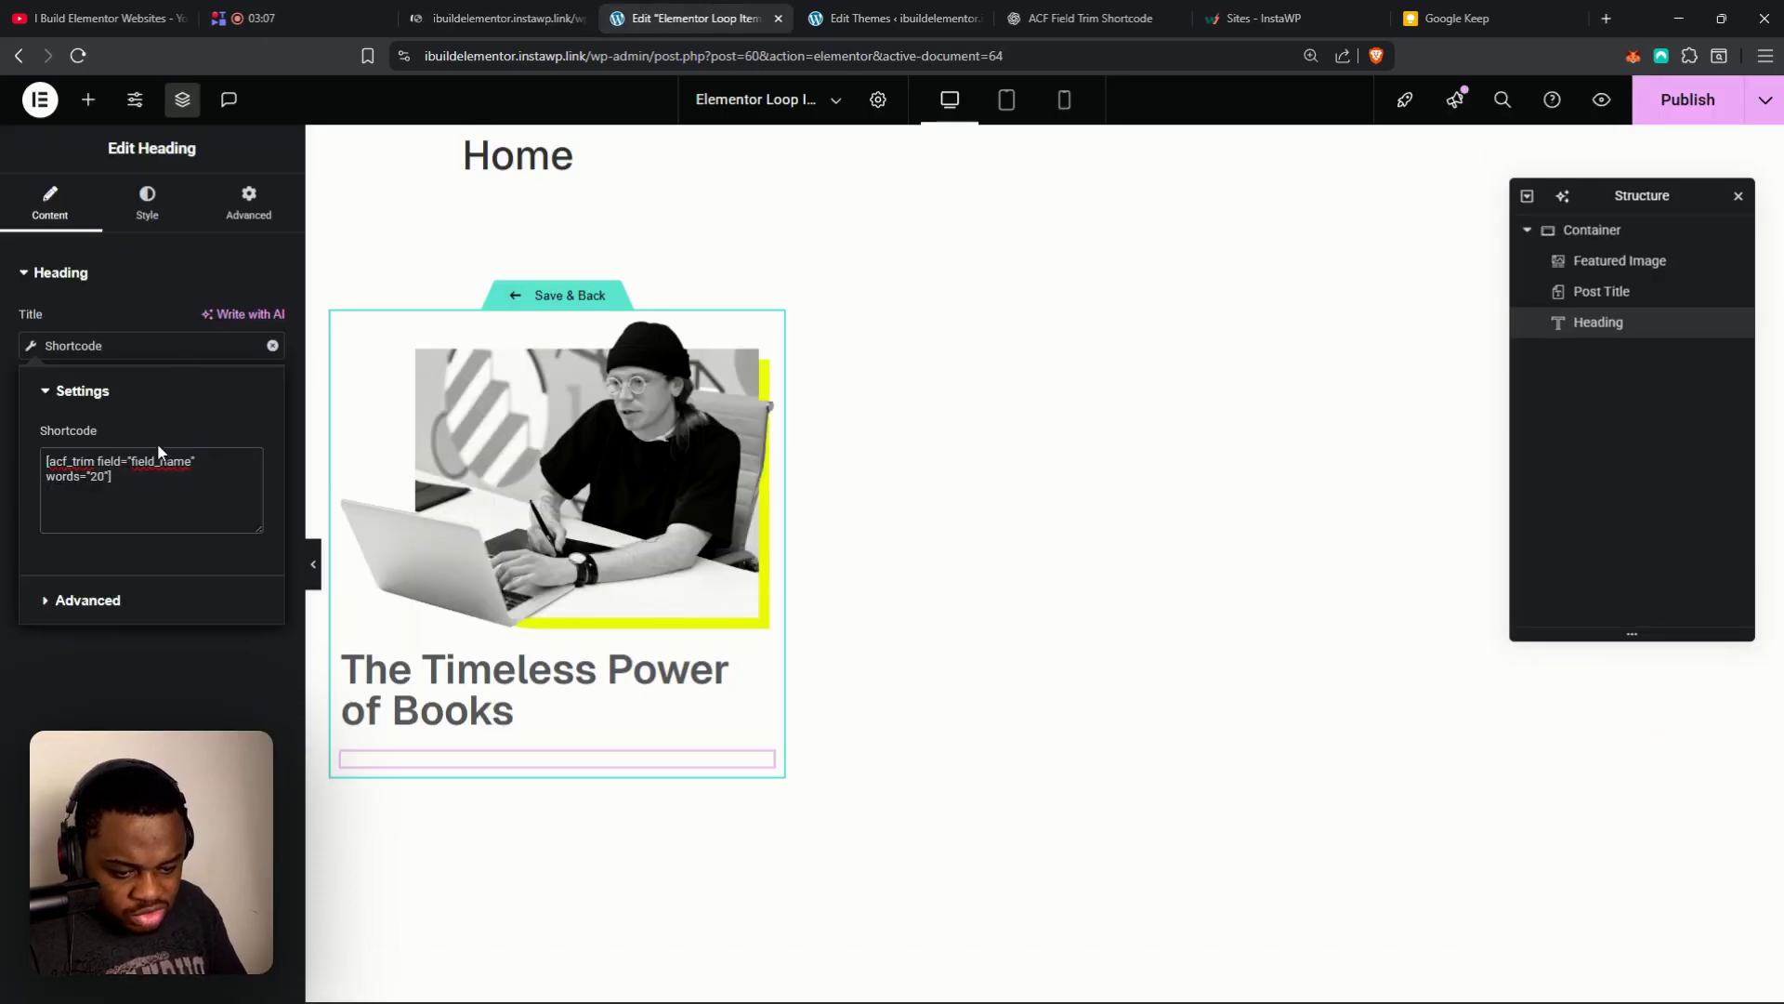
# - Replace the field_name placeholder with article_summary in the heading's acf_trim shortcode
pyautogui.moveTo(131, 461); pyautogui.dragTo(156, 461)
pyautogui.write('ARTICL')
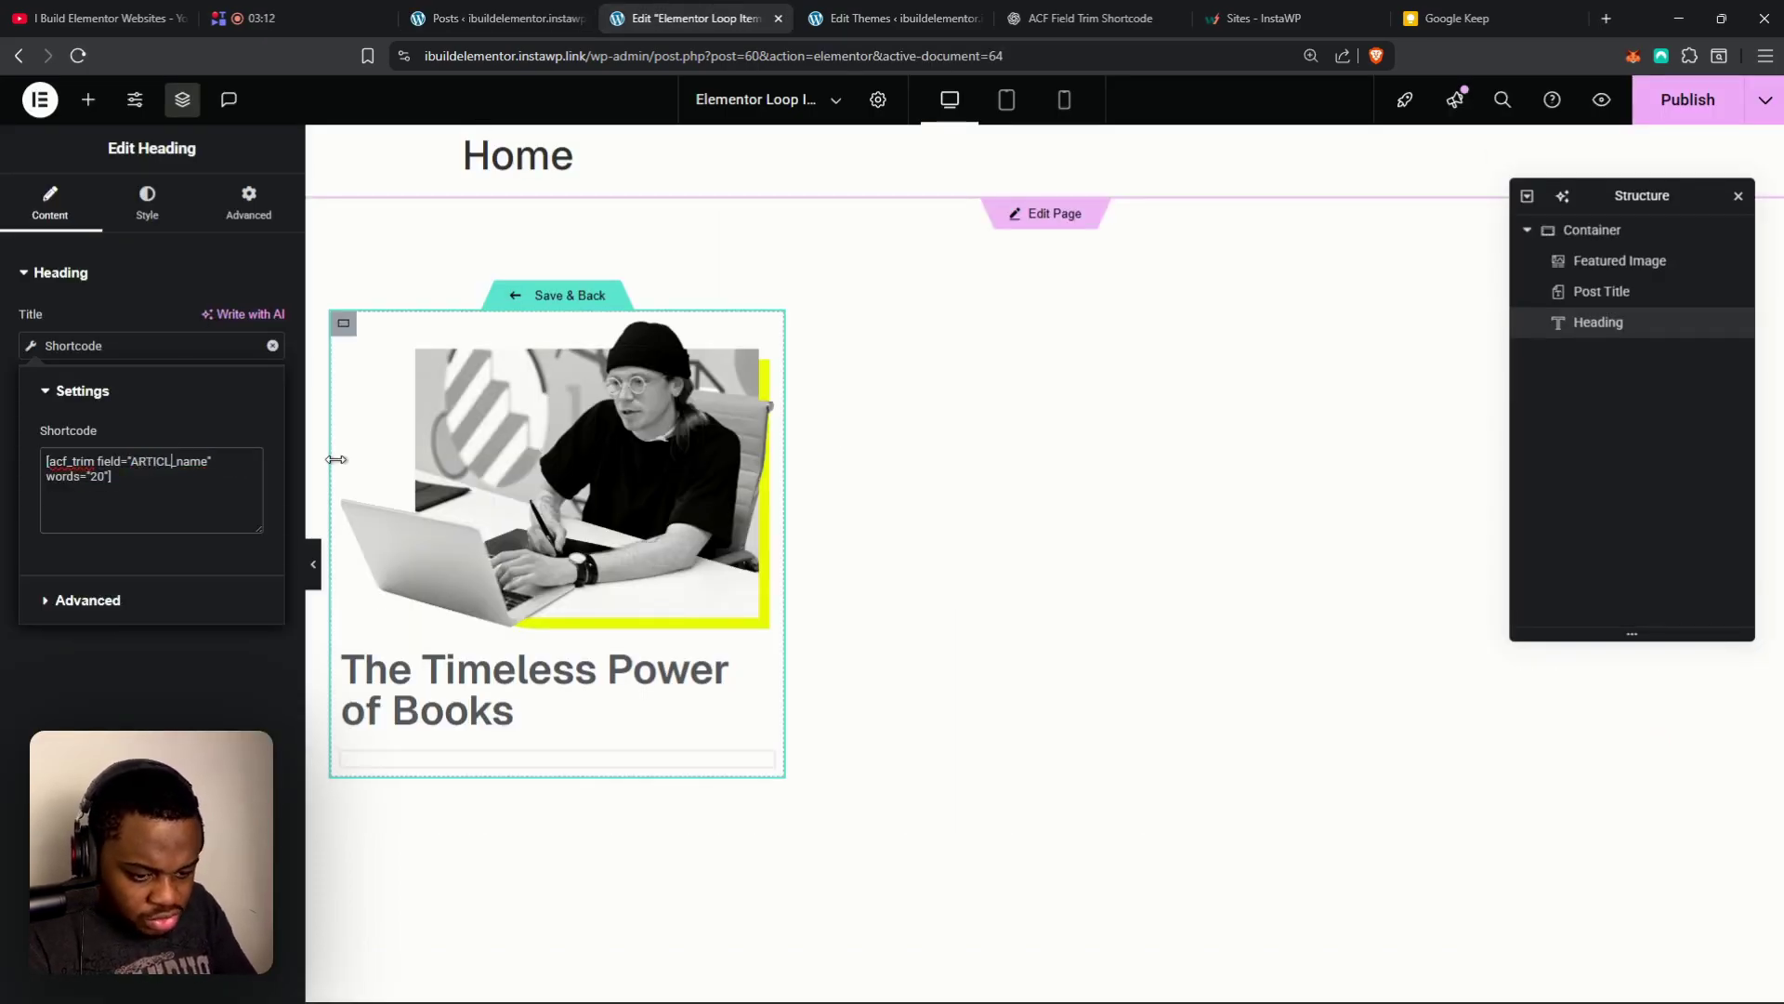
pyautogui.press('BackSpace')
pyautogui.press('BackSpace')
pyautogui.press('BackSpace')
pyautogui.press('BackSpace')
pyautogui.press('BackSpace')
pyautogui.press('BackSpace')
pyautogui.write('artic')
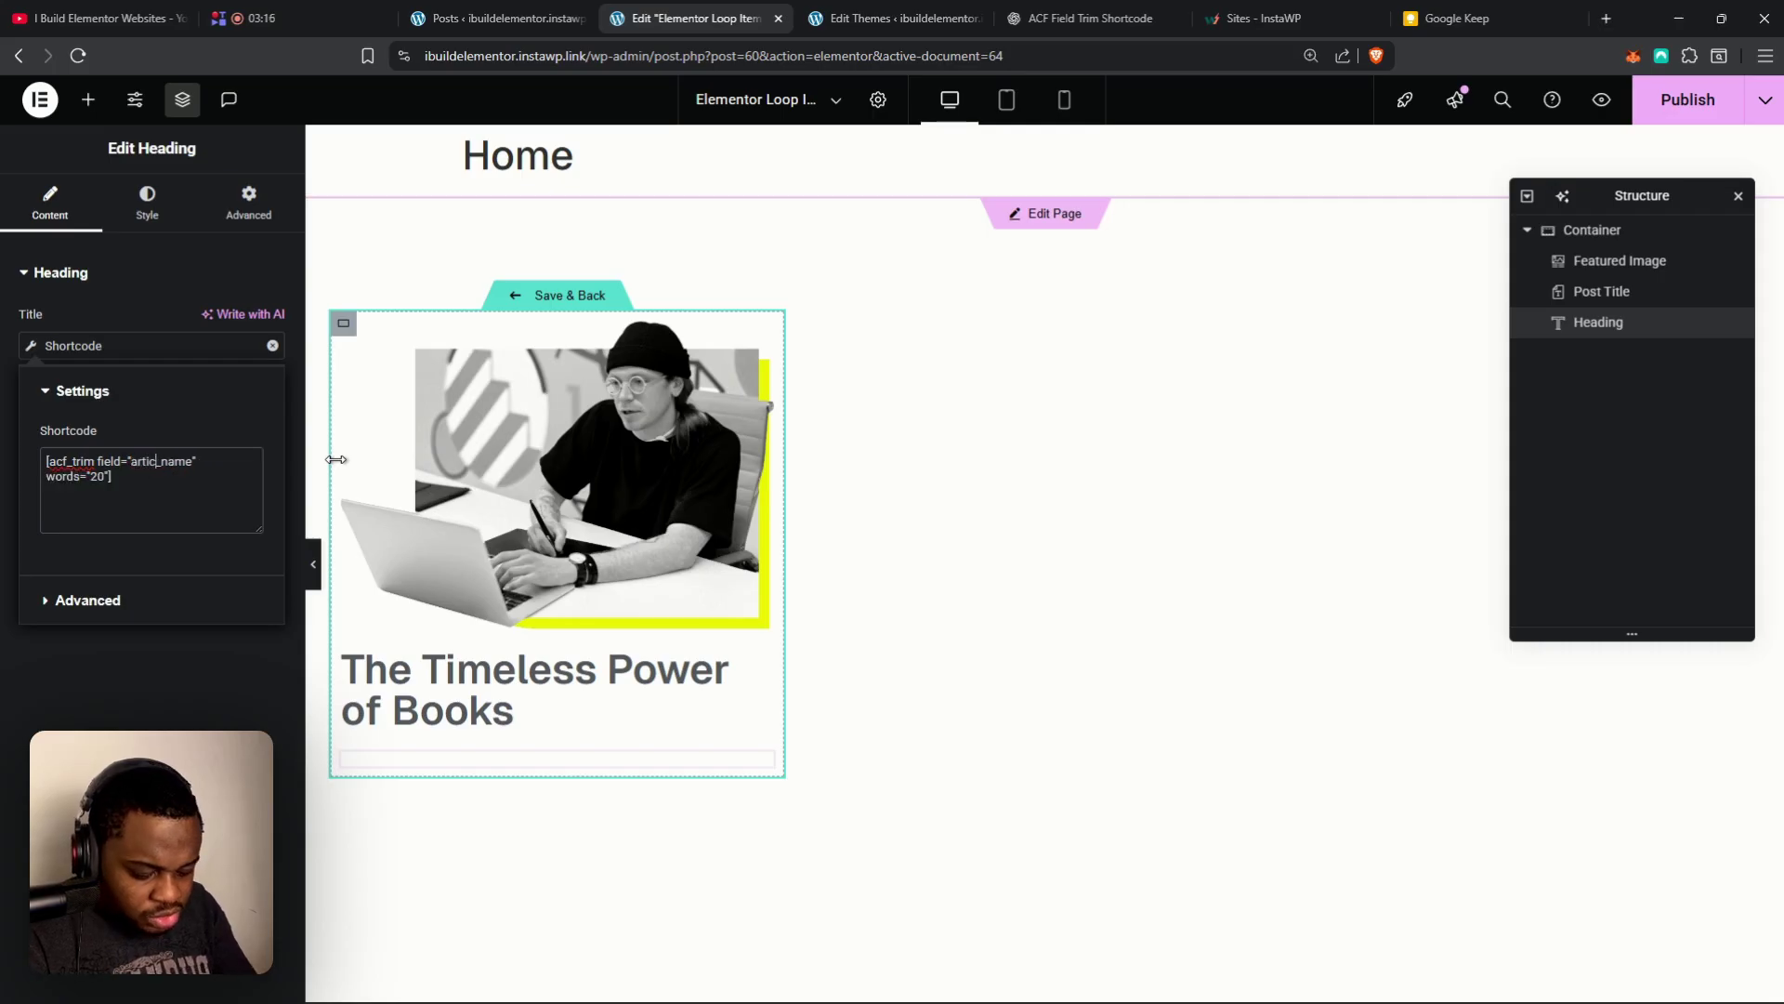
pyautogui.write('le')
pyautogui.press('Right')
pyautogui.press('Delete')
pyautogui.press('Delete')
pyautogui.press('Delete')
pyautogui.press('Delete')
pyautogui.write('summary')
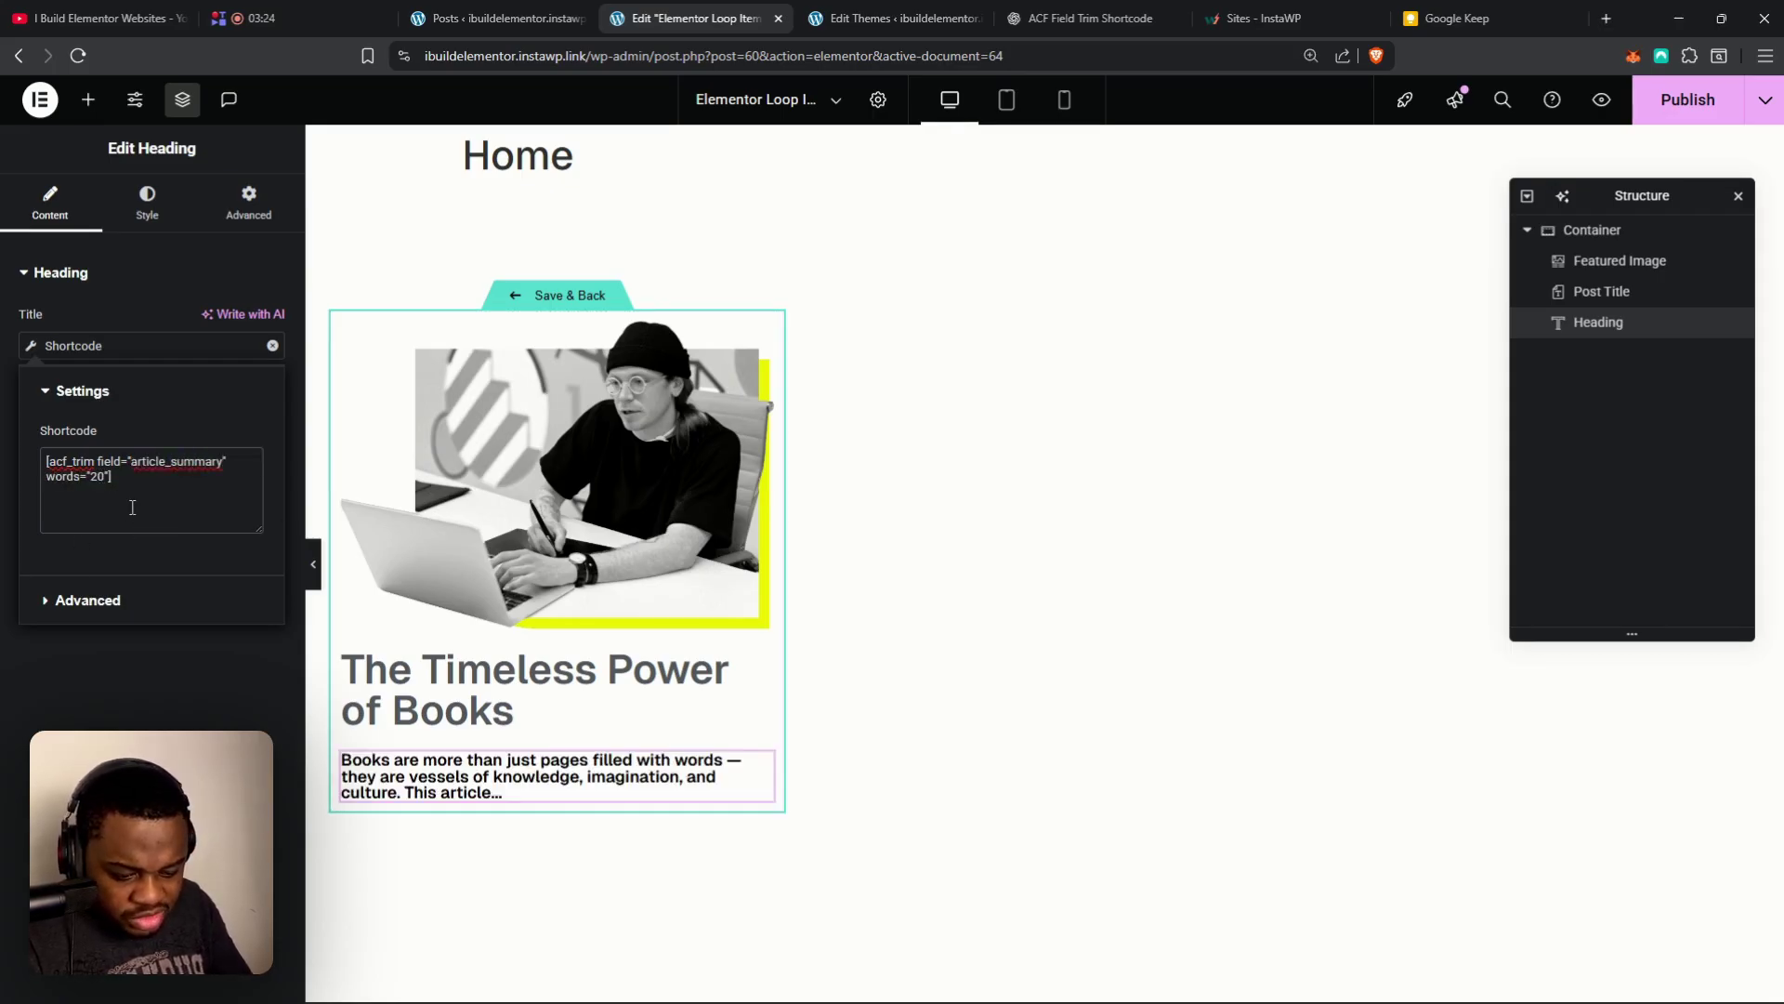
# - Review the heading's shortcode settings and examine the words attribute of the acf_trim code in the theme's functions.php
pyautogui.click(527, 783)
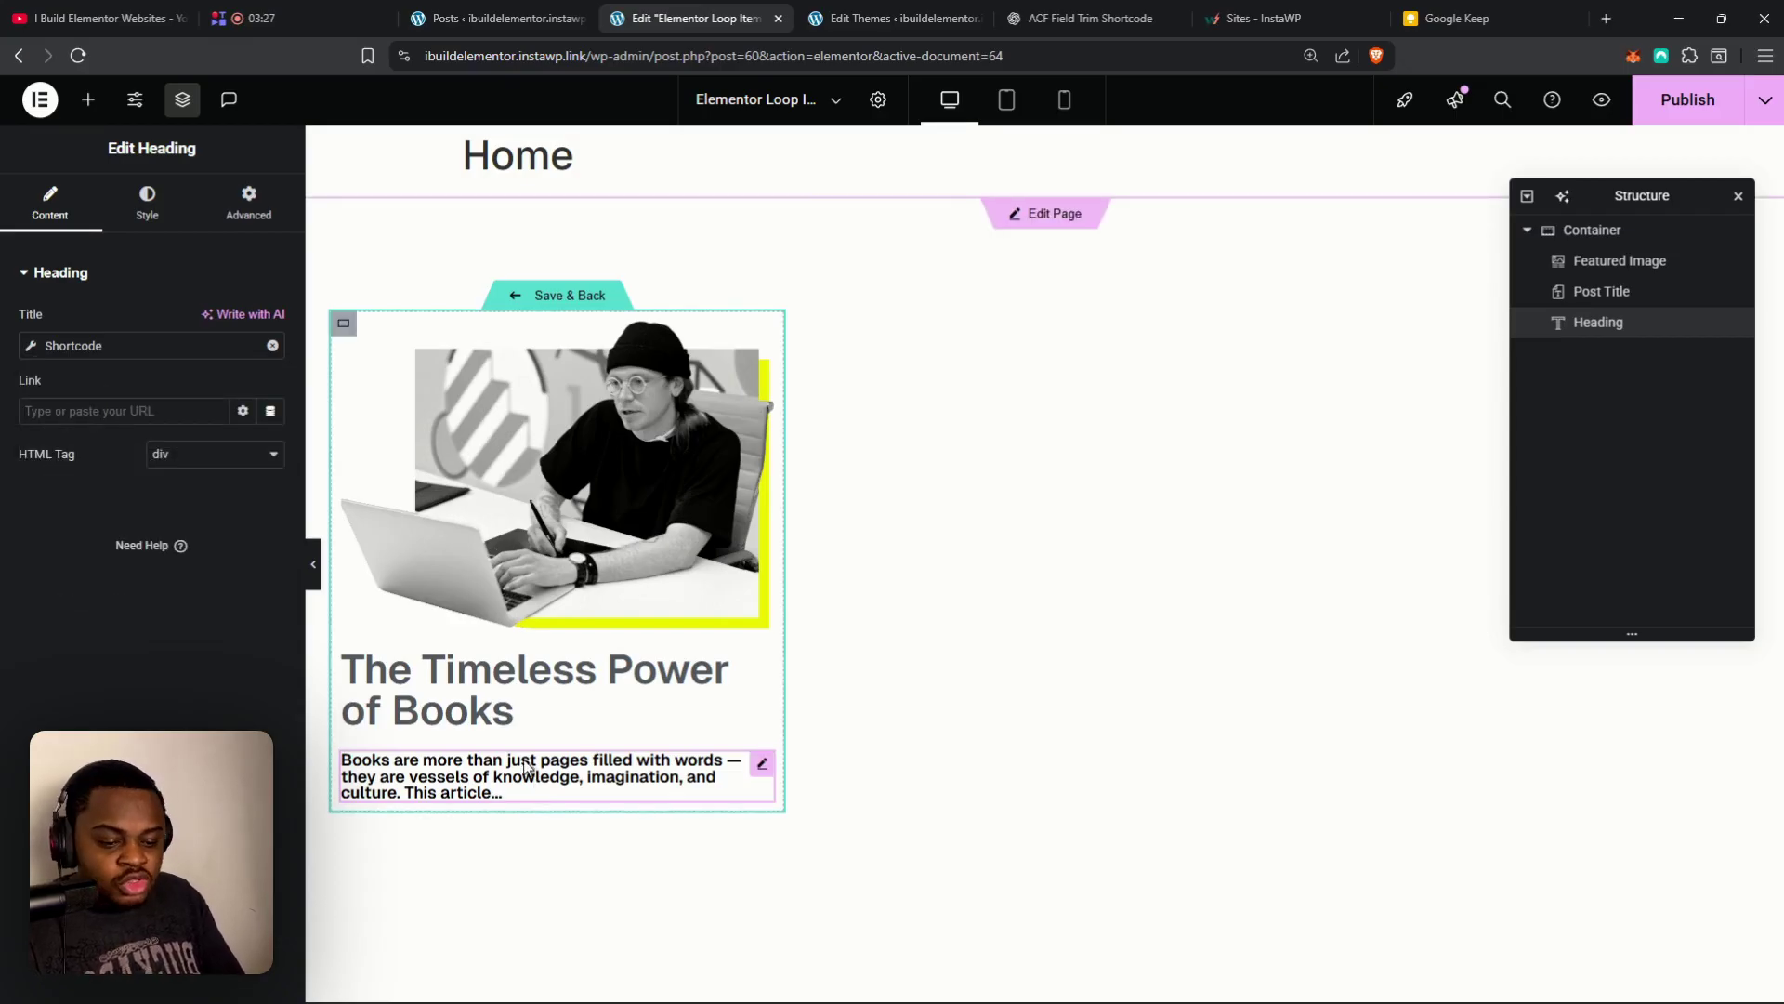
pyautogui.click(130, 348)
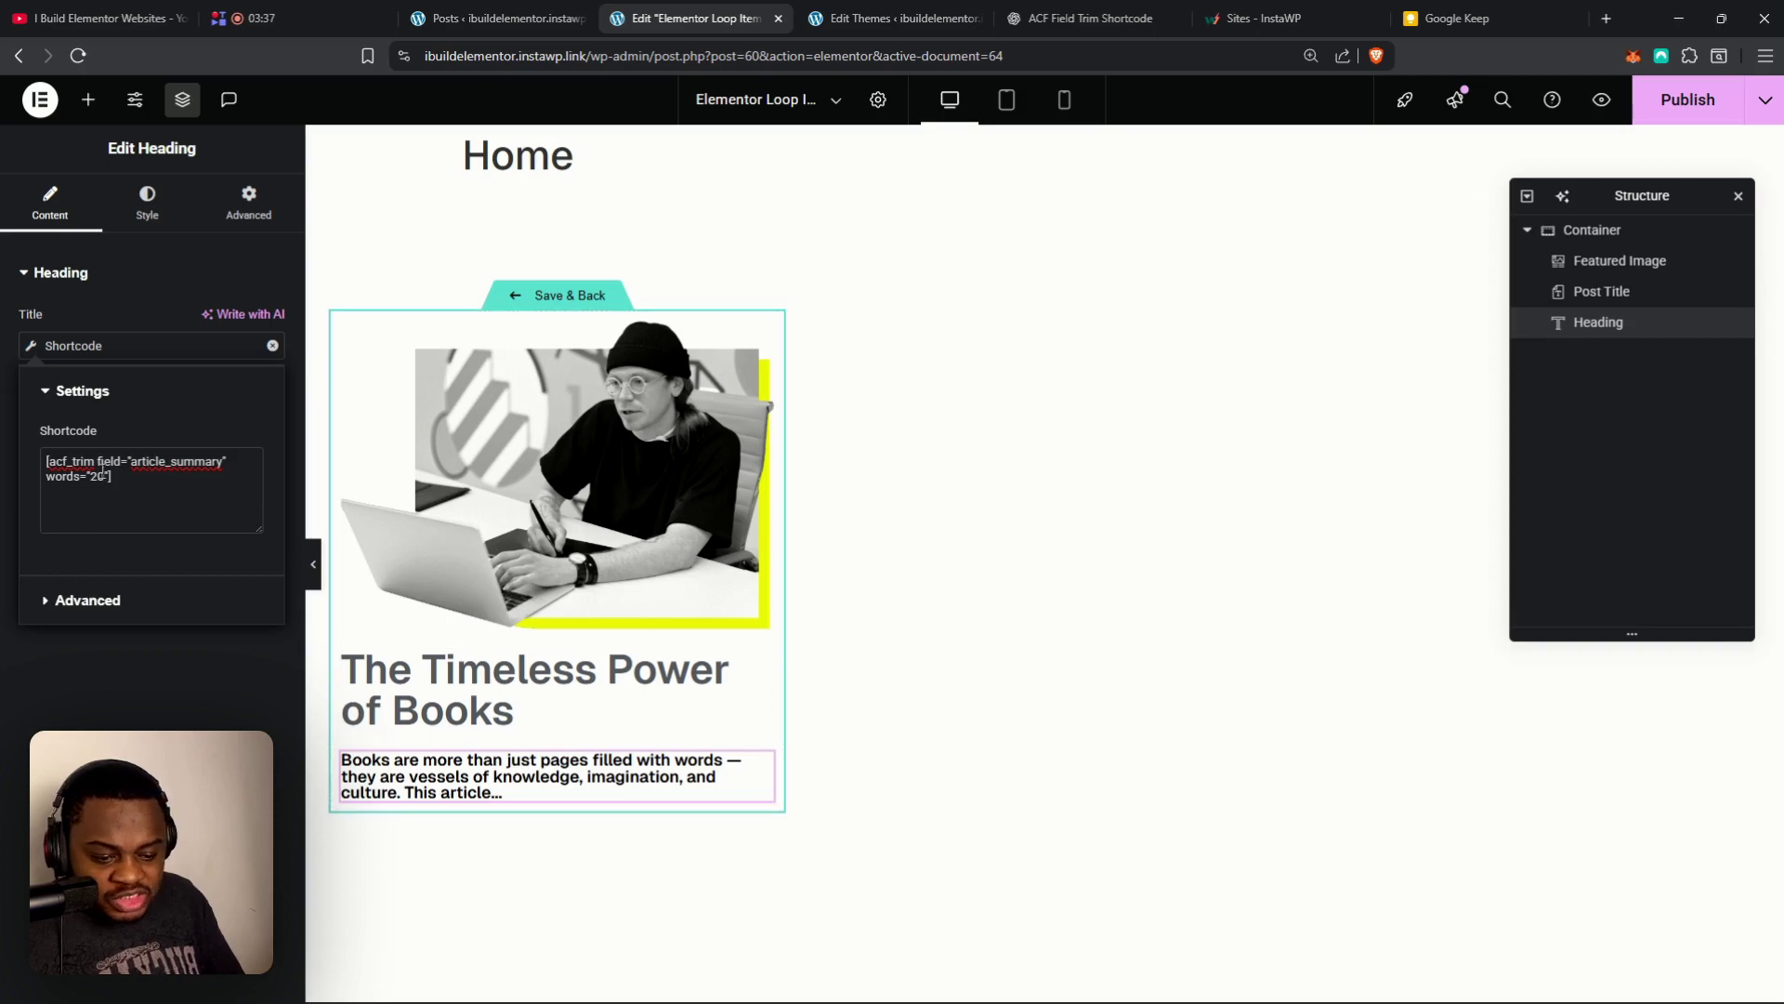
pyautogui.click(899, 4)
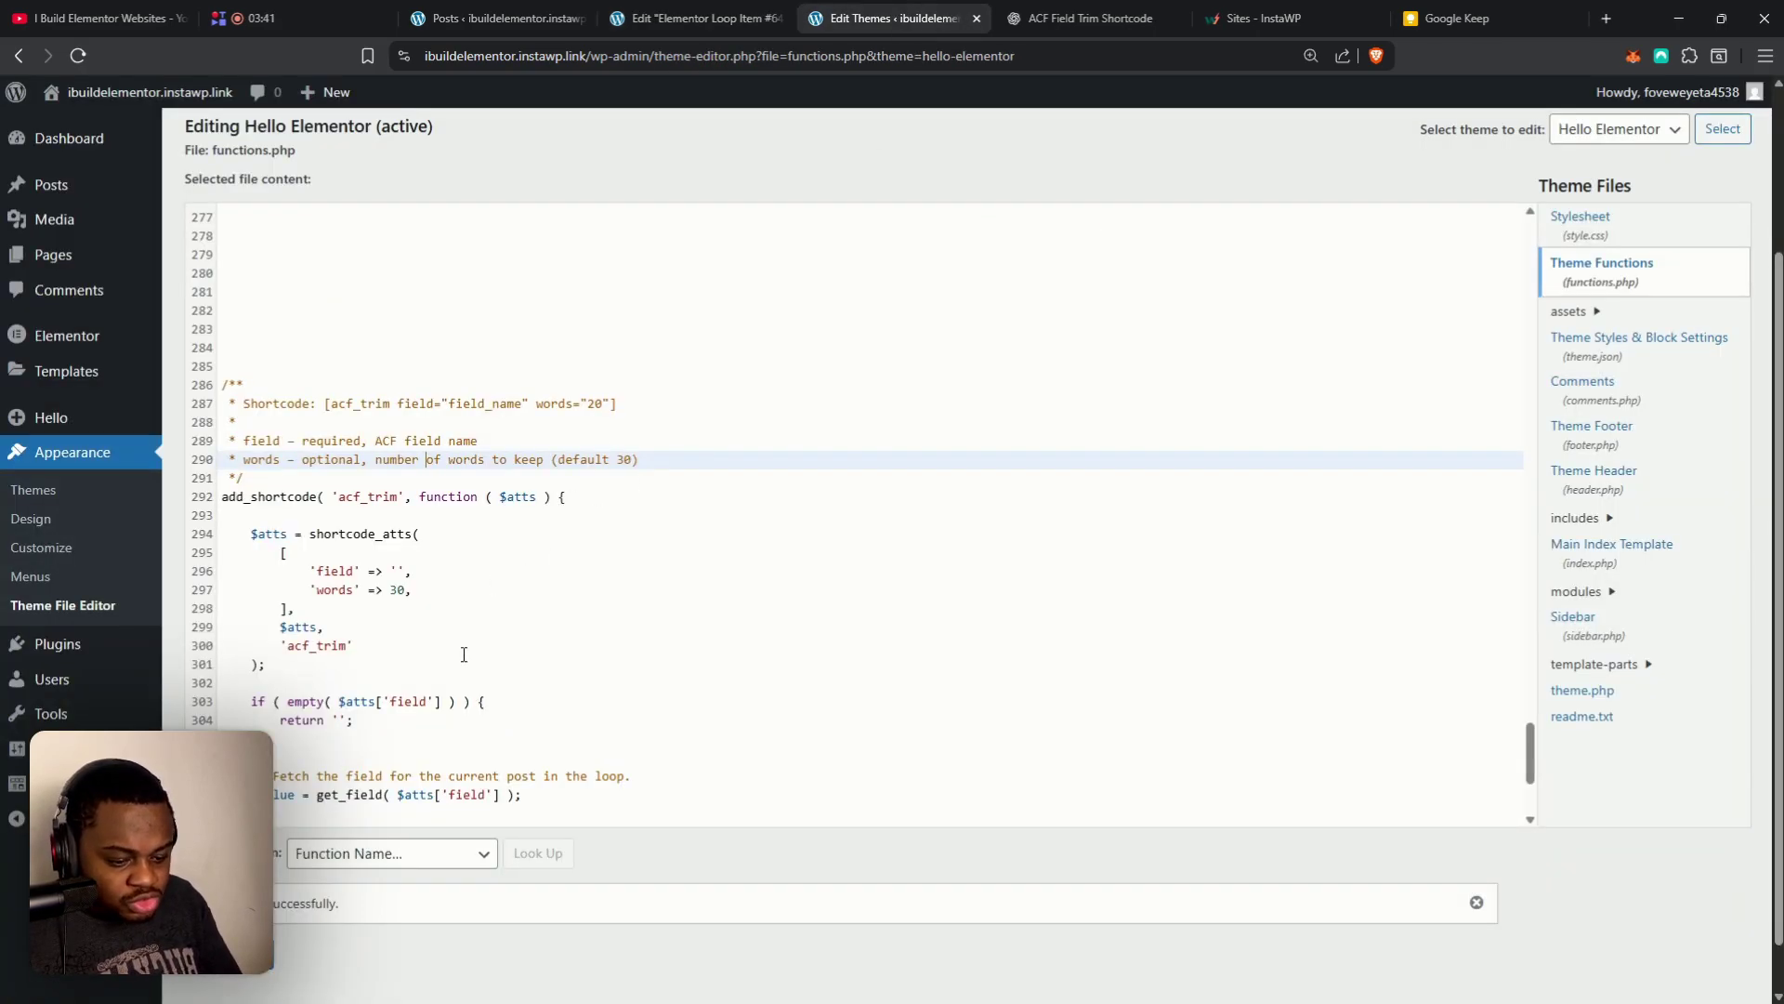
pyautogui.scroll(-1, 464, 654)
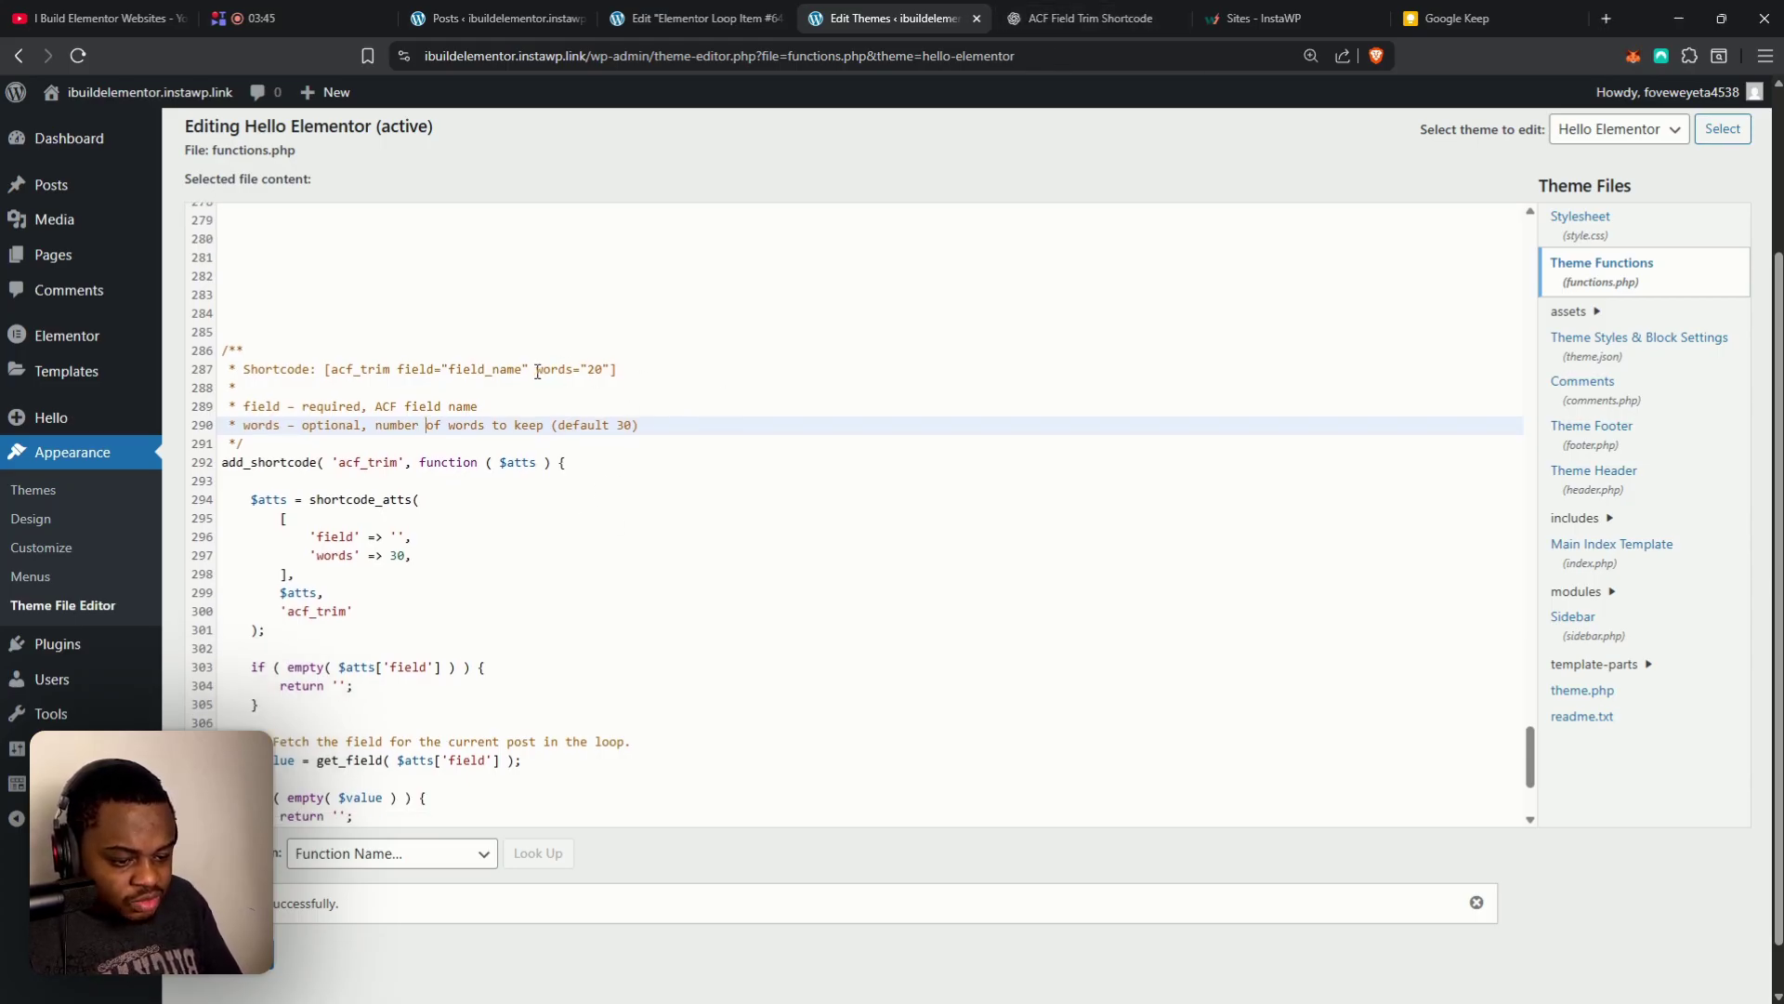
pyautogui.moveTo(537, 372); pyautogui.dragTo(611, 371)
pyautogui.click(382, 571)
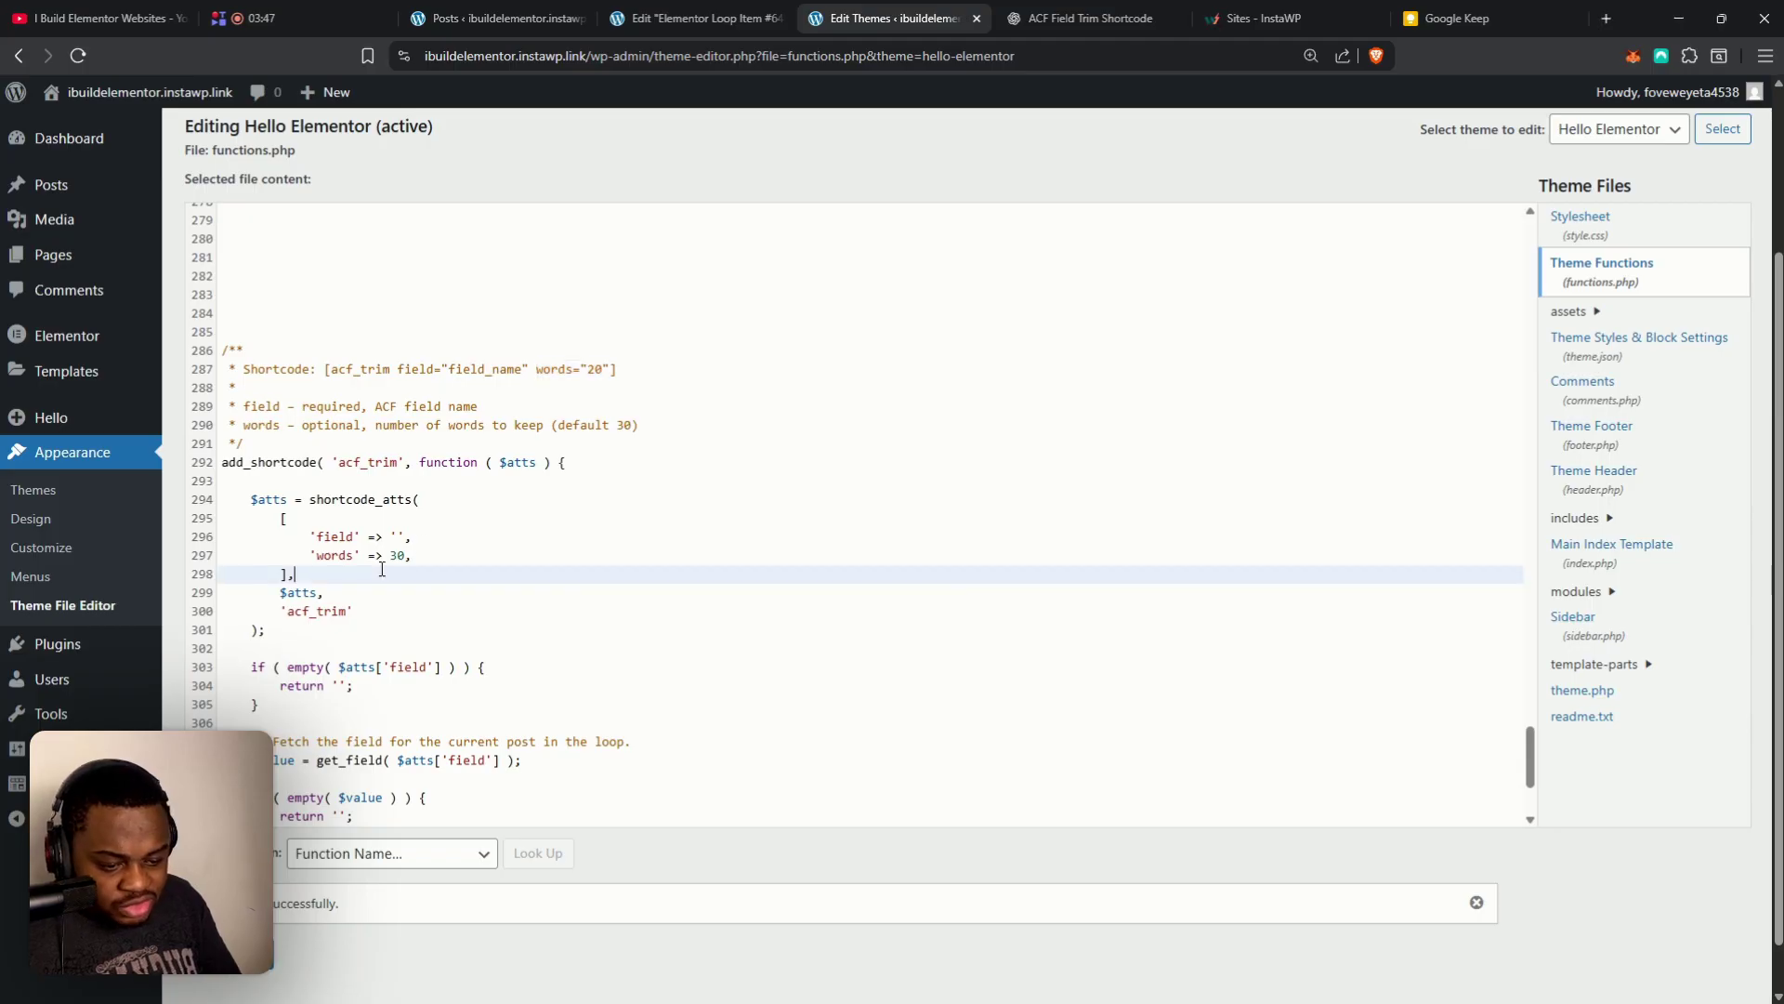
# - Switch to ChatGPT to review the acf_trim code and its Loop Grid usage instructions, and return to the Elementor loop item
pyautogui.click(1087, 17)
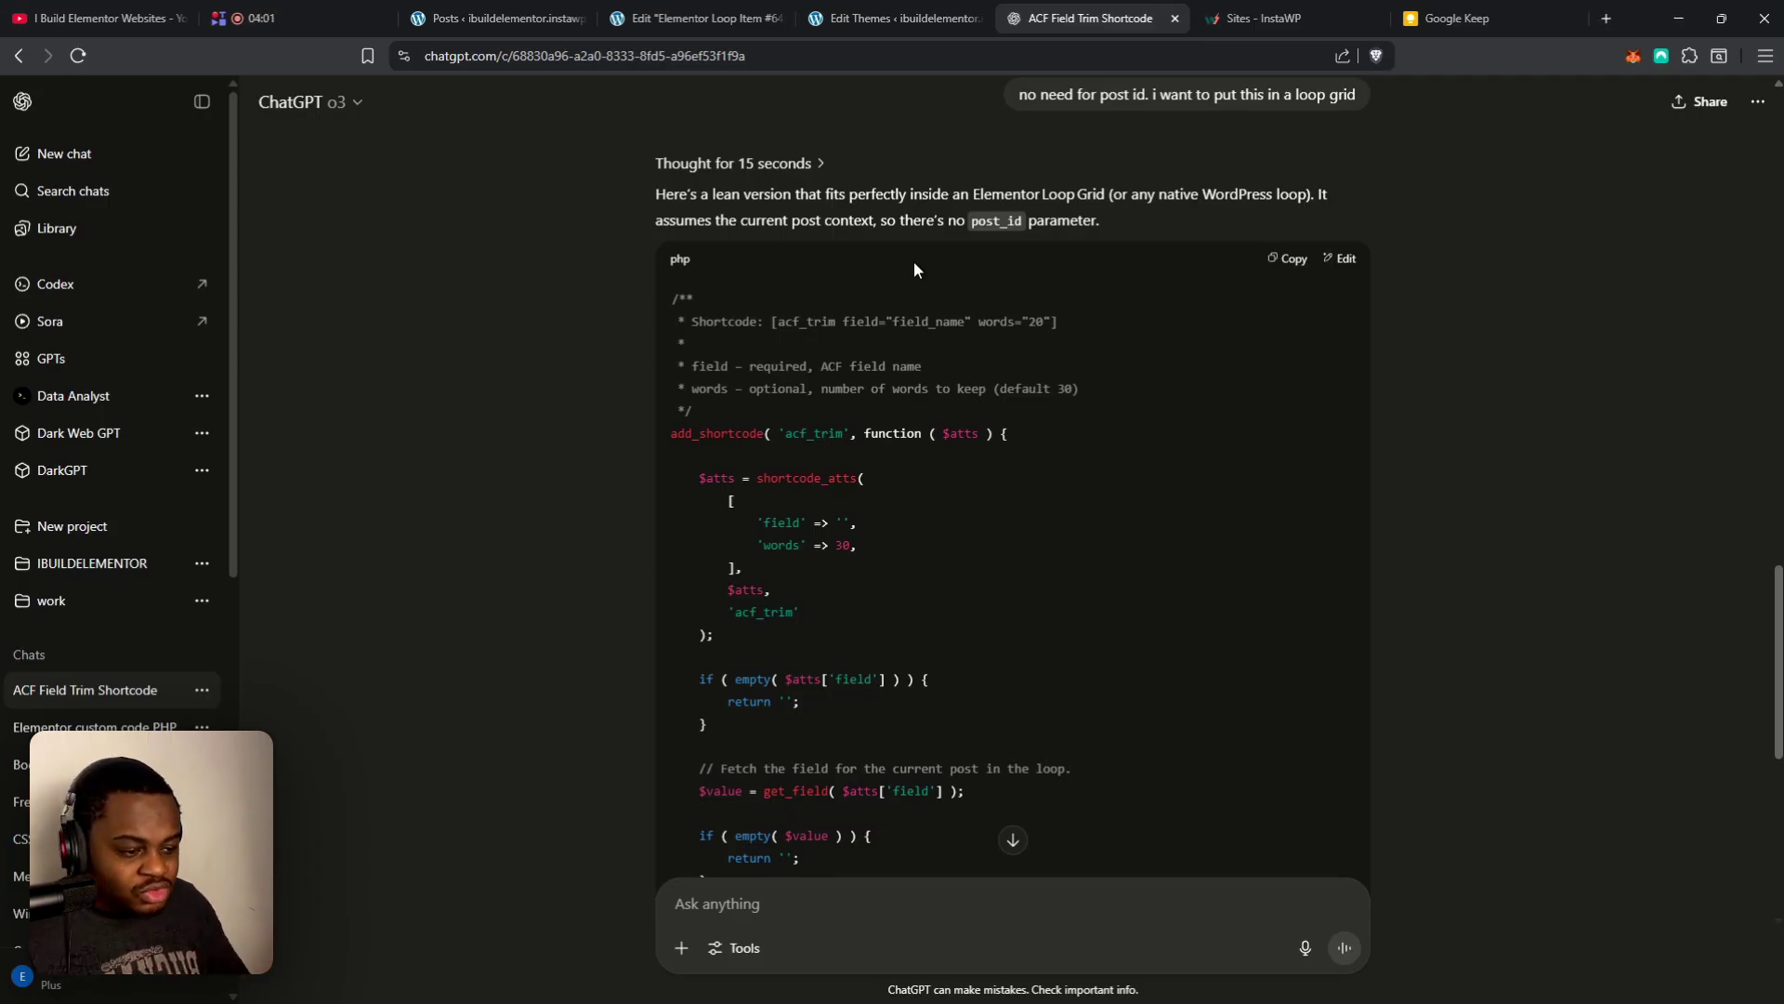
pyautogui.scroll(-5, 1005, 335)
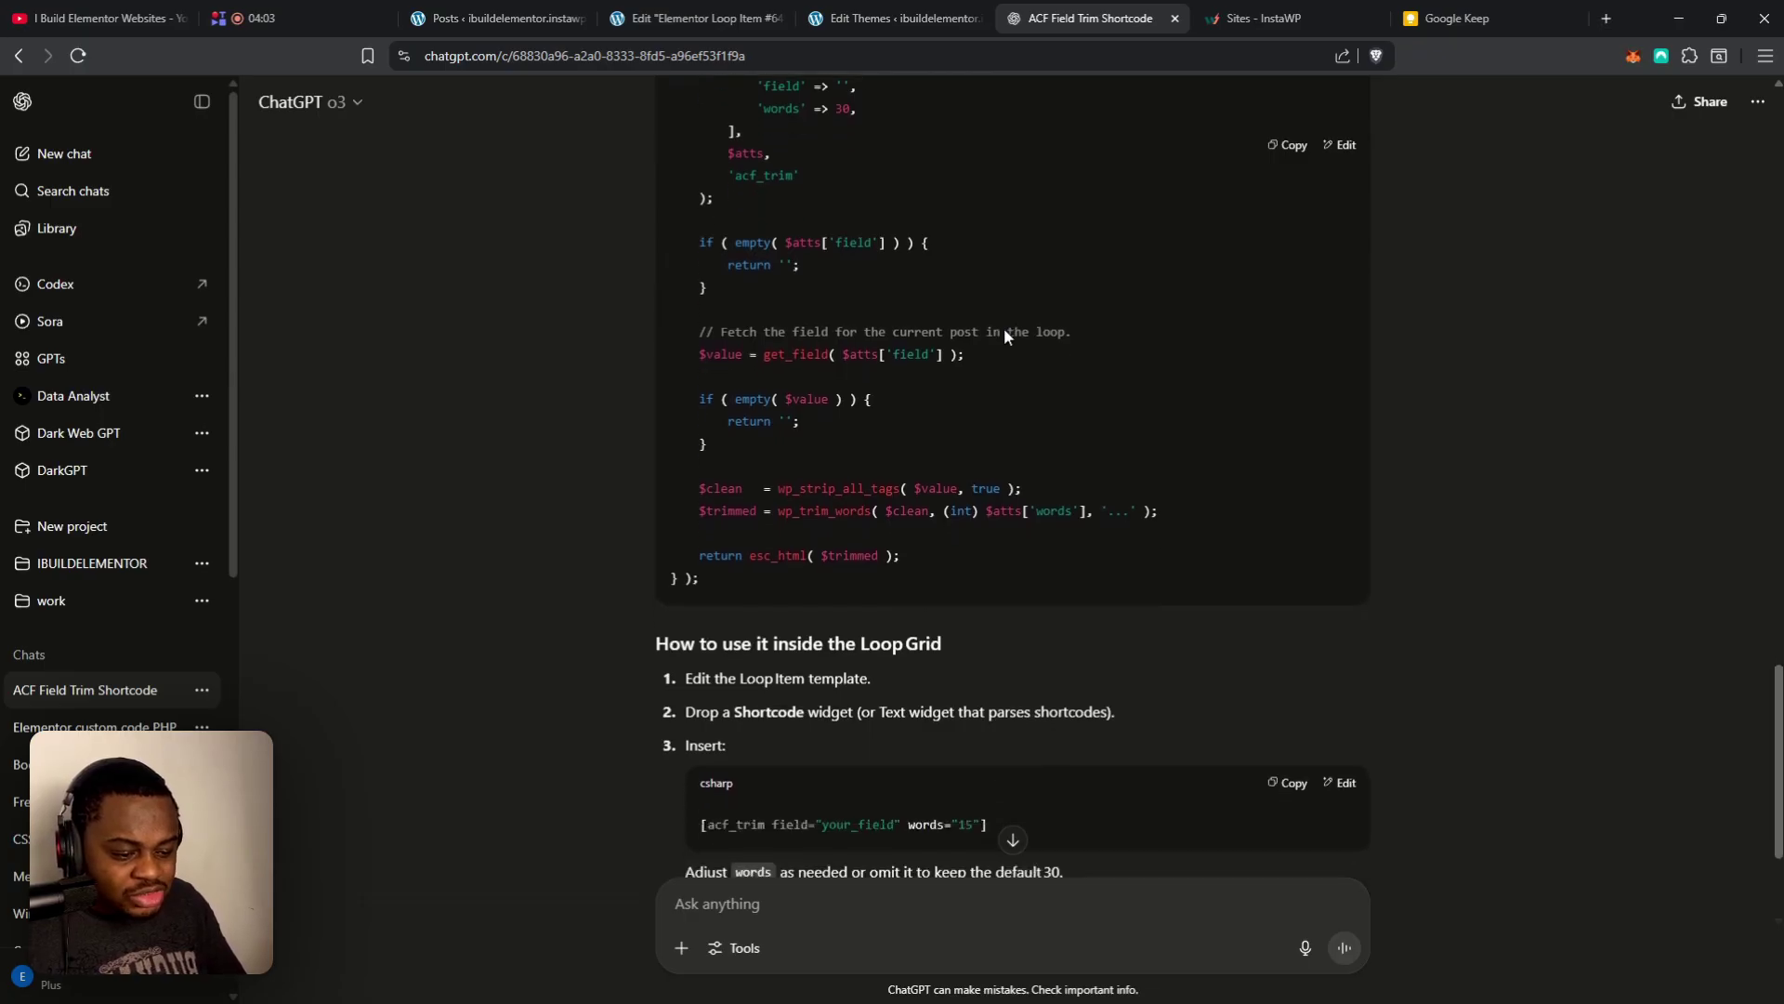
pyautogui.scroll(-2, 945, 450)
pyautogui.scroll(-1, 924, 515)
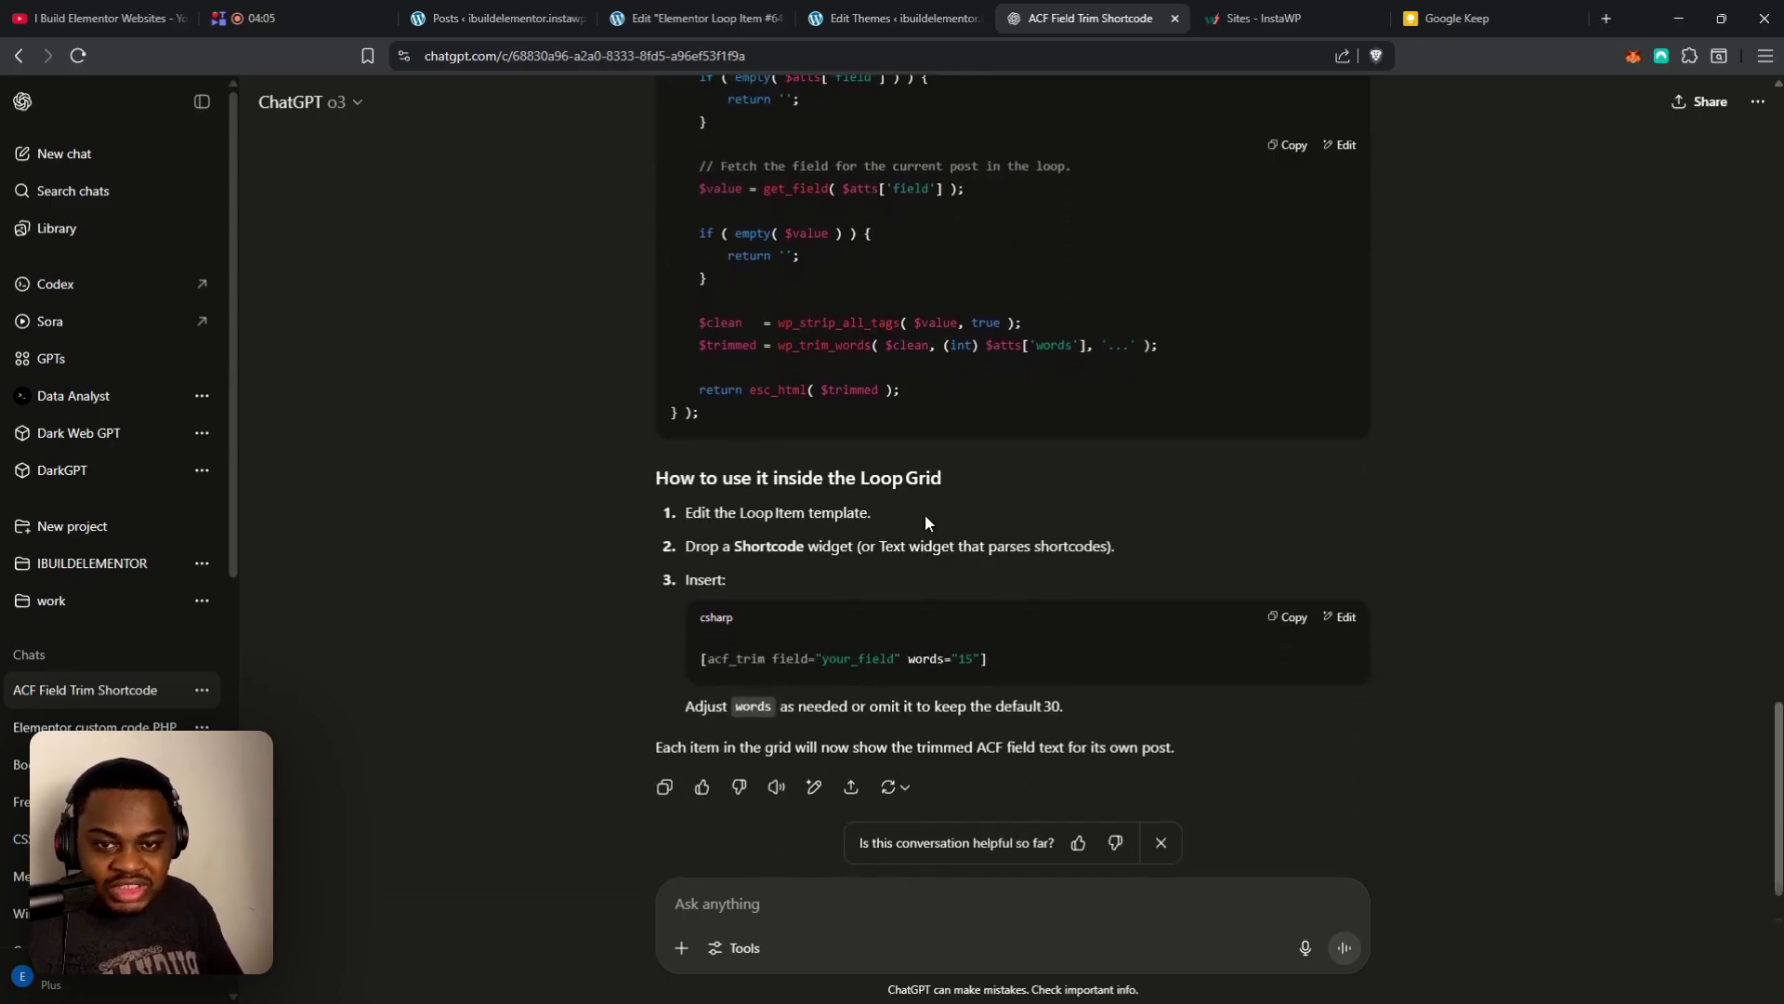
pyautogui.scroll(6, 926, 521)
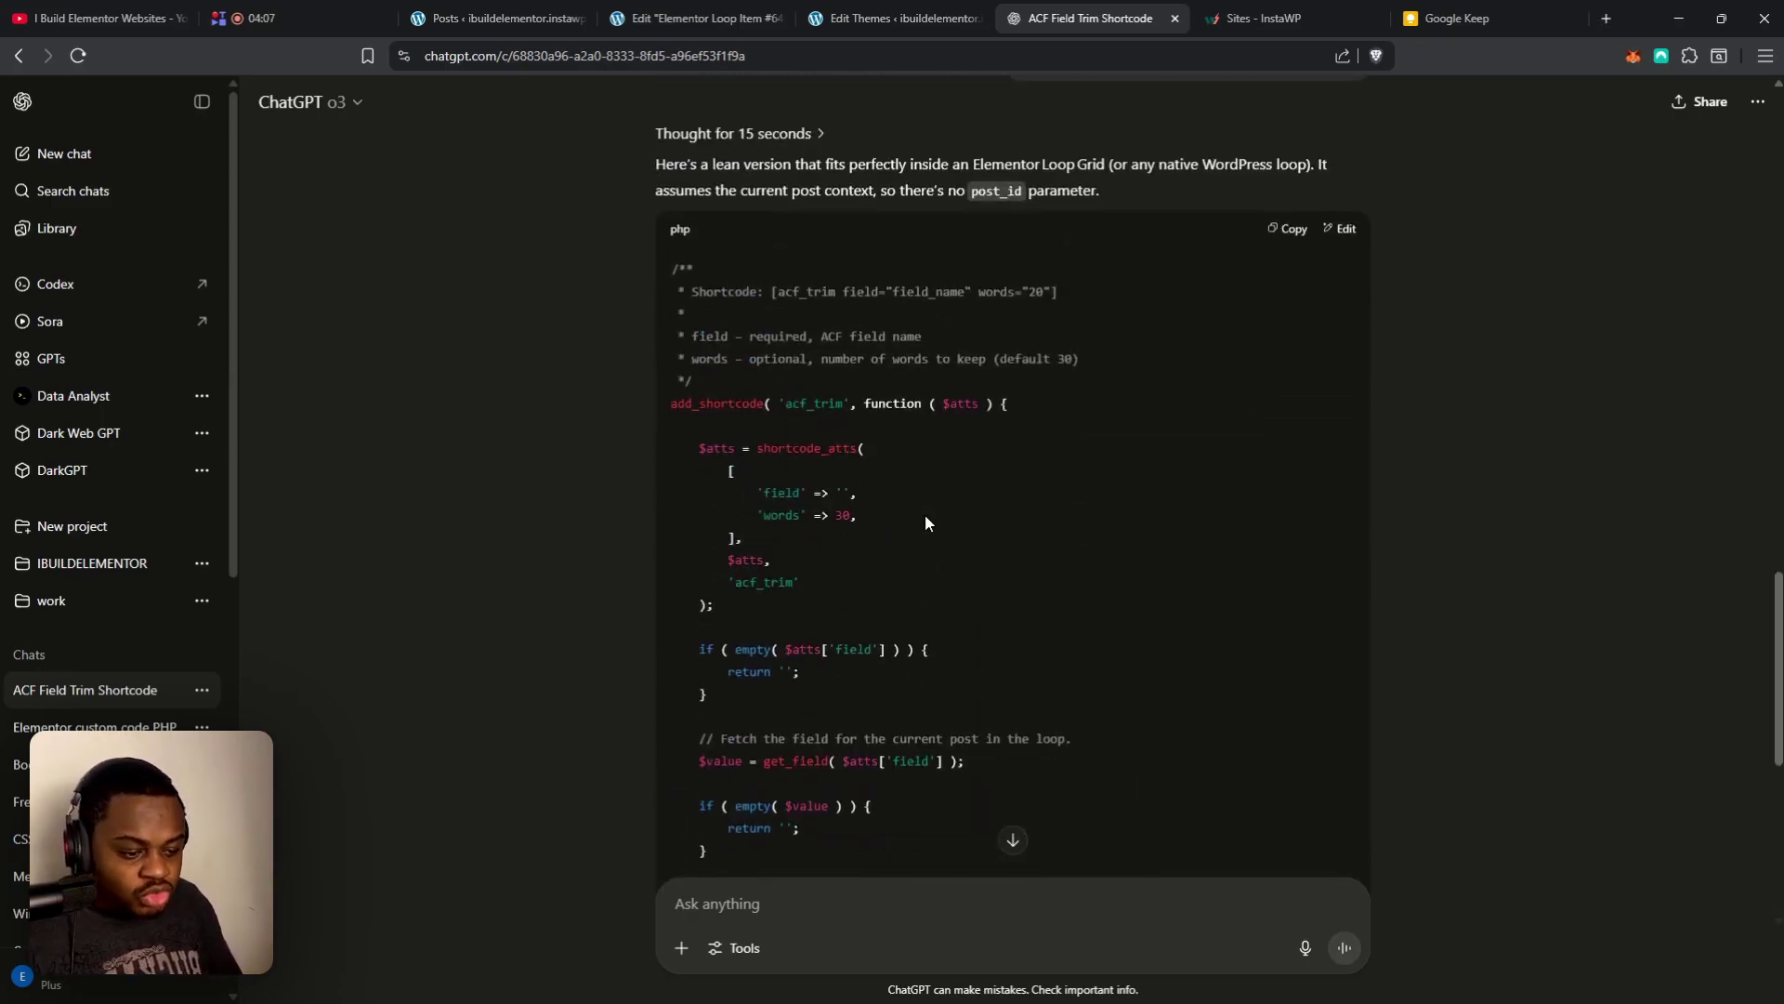
pyautogui.scroll(-3, 924, 515)
pyautogui.scroll(1, 844, 444)
pyautogui.scroll(-1, 722, 299)
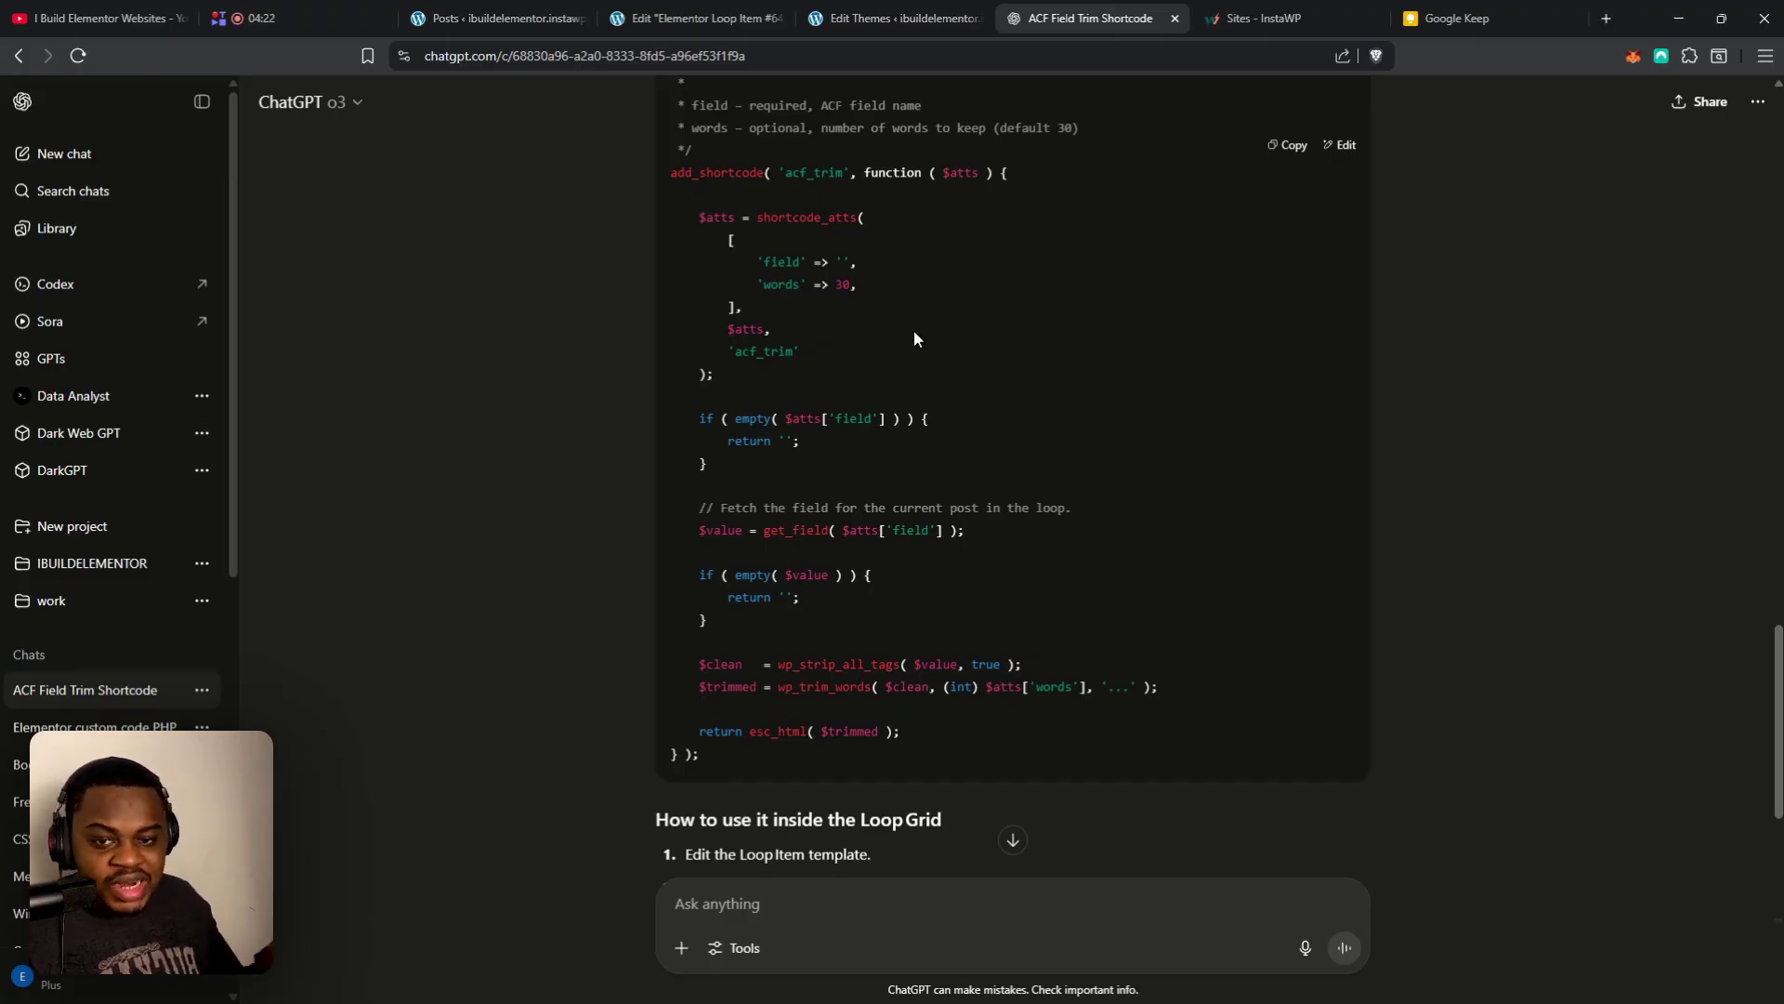
pyautogui.click(892, 17)
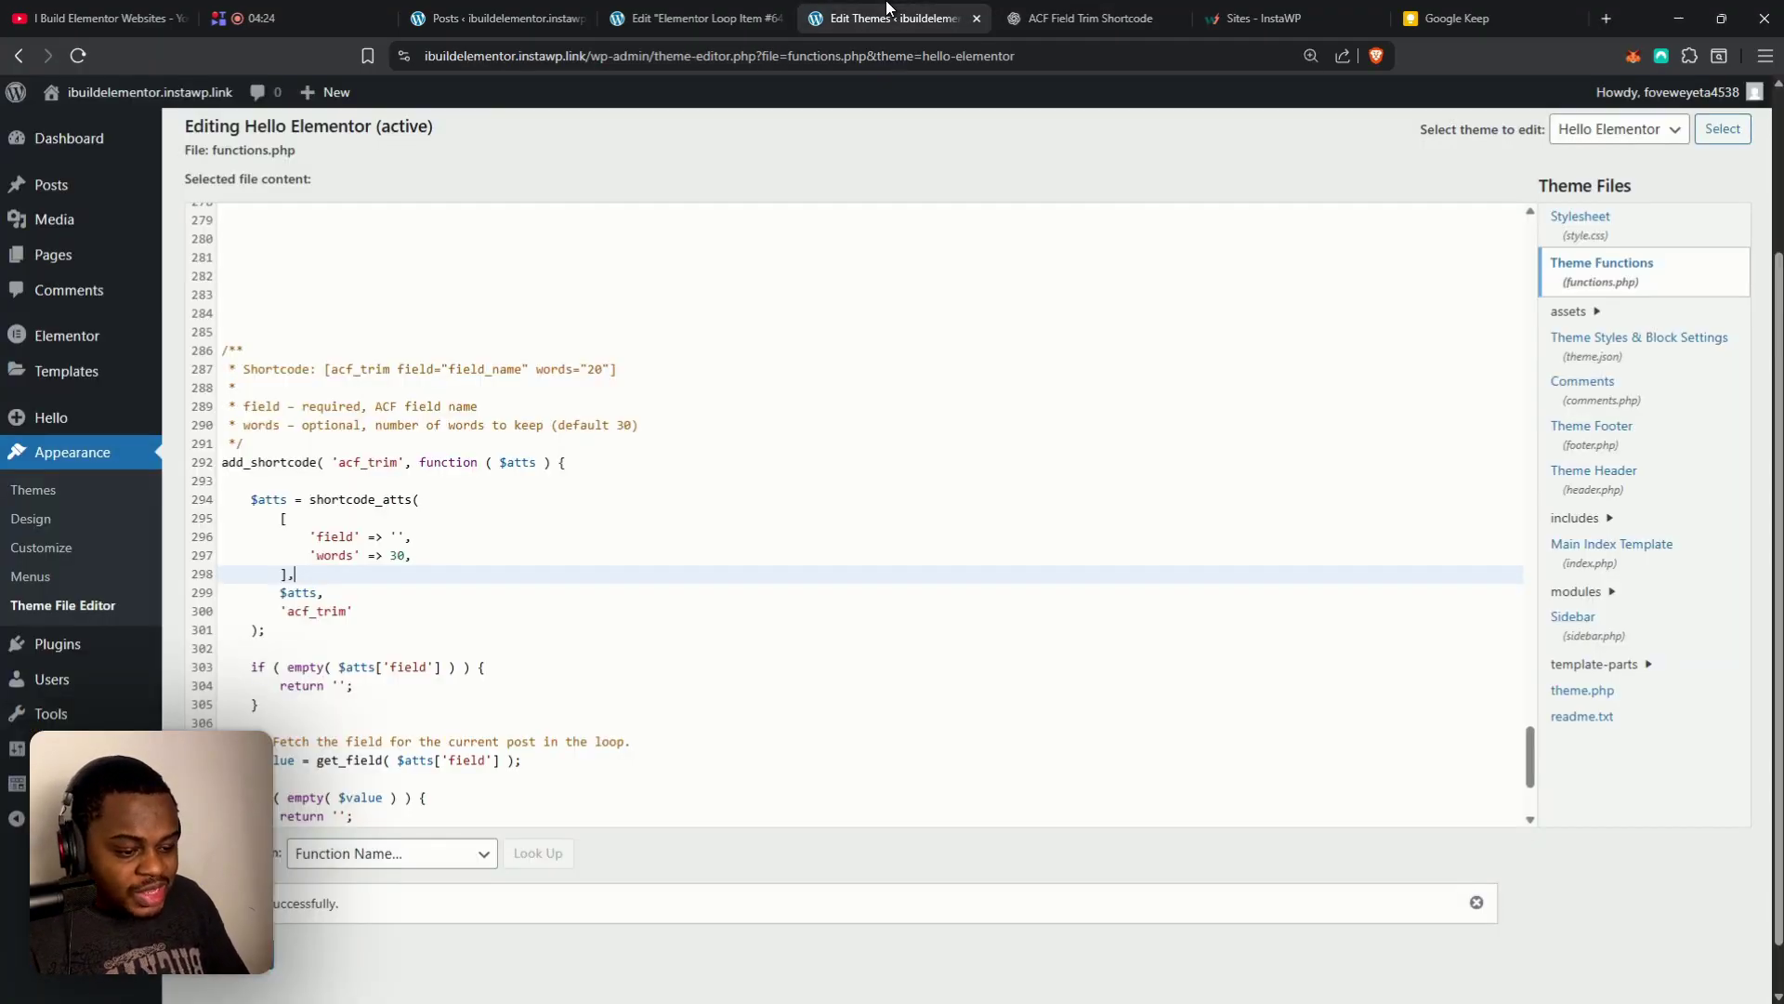
pyautogui.click(706, 9)
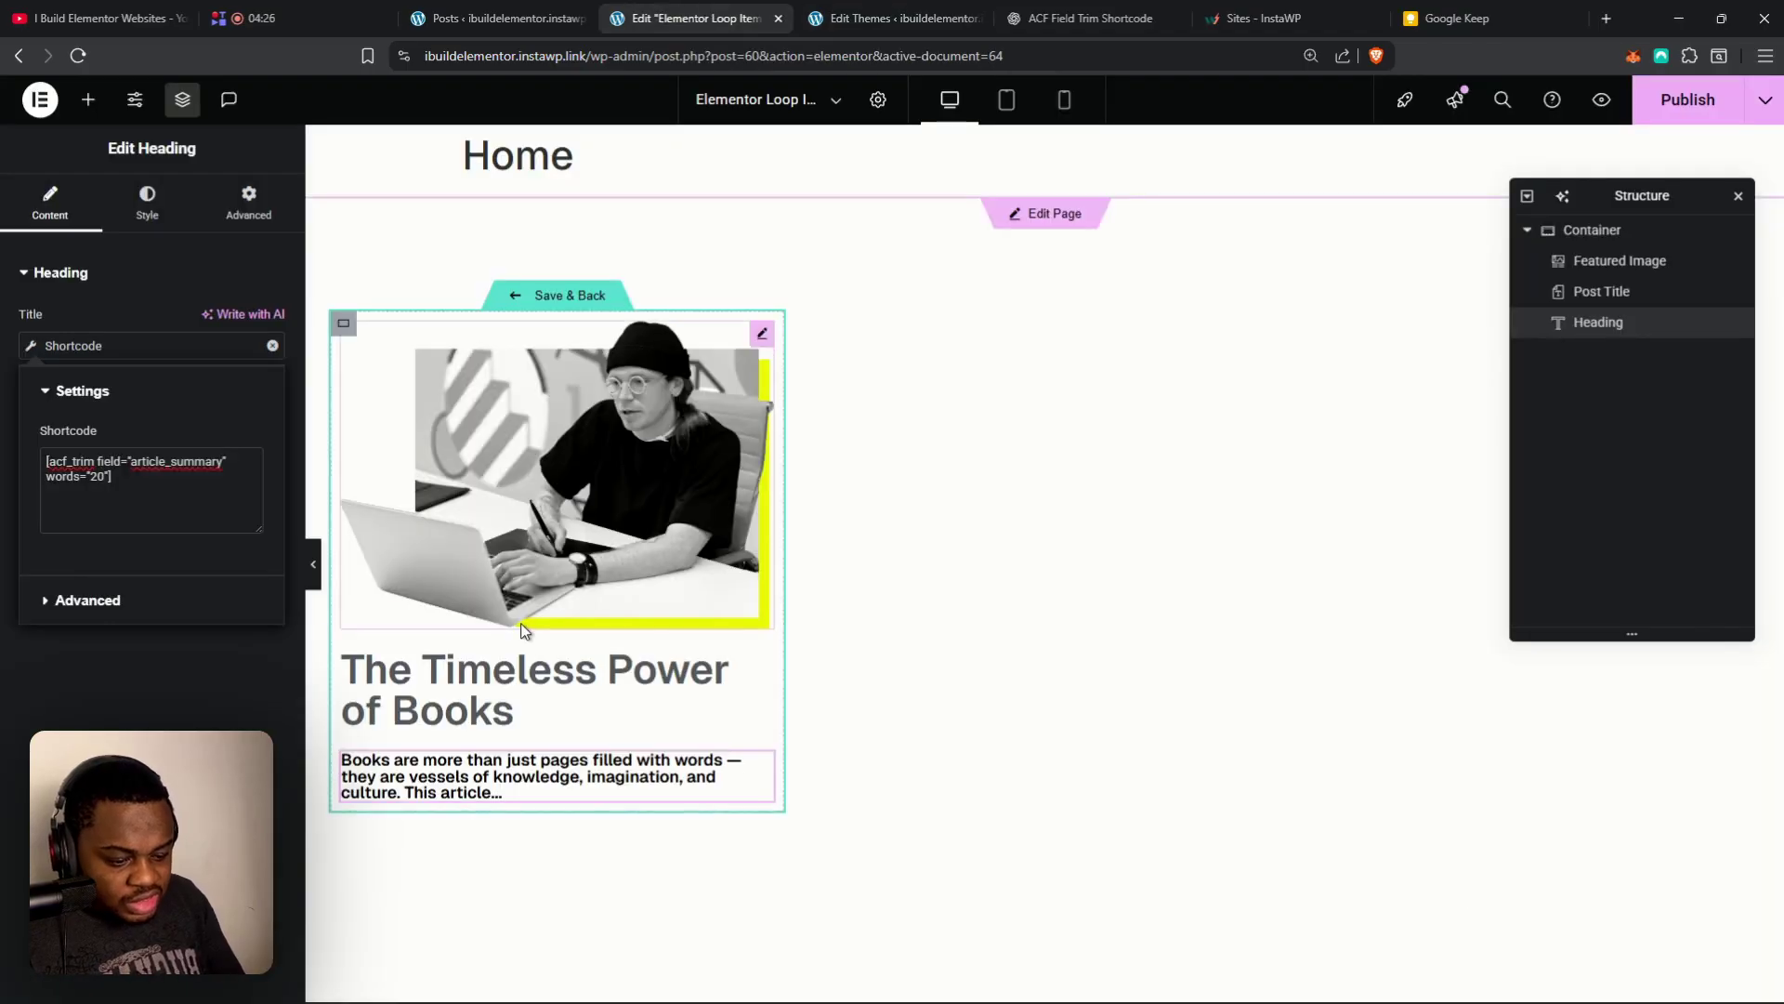